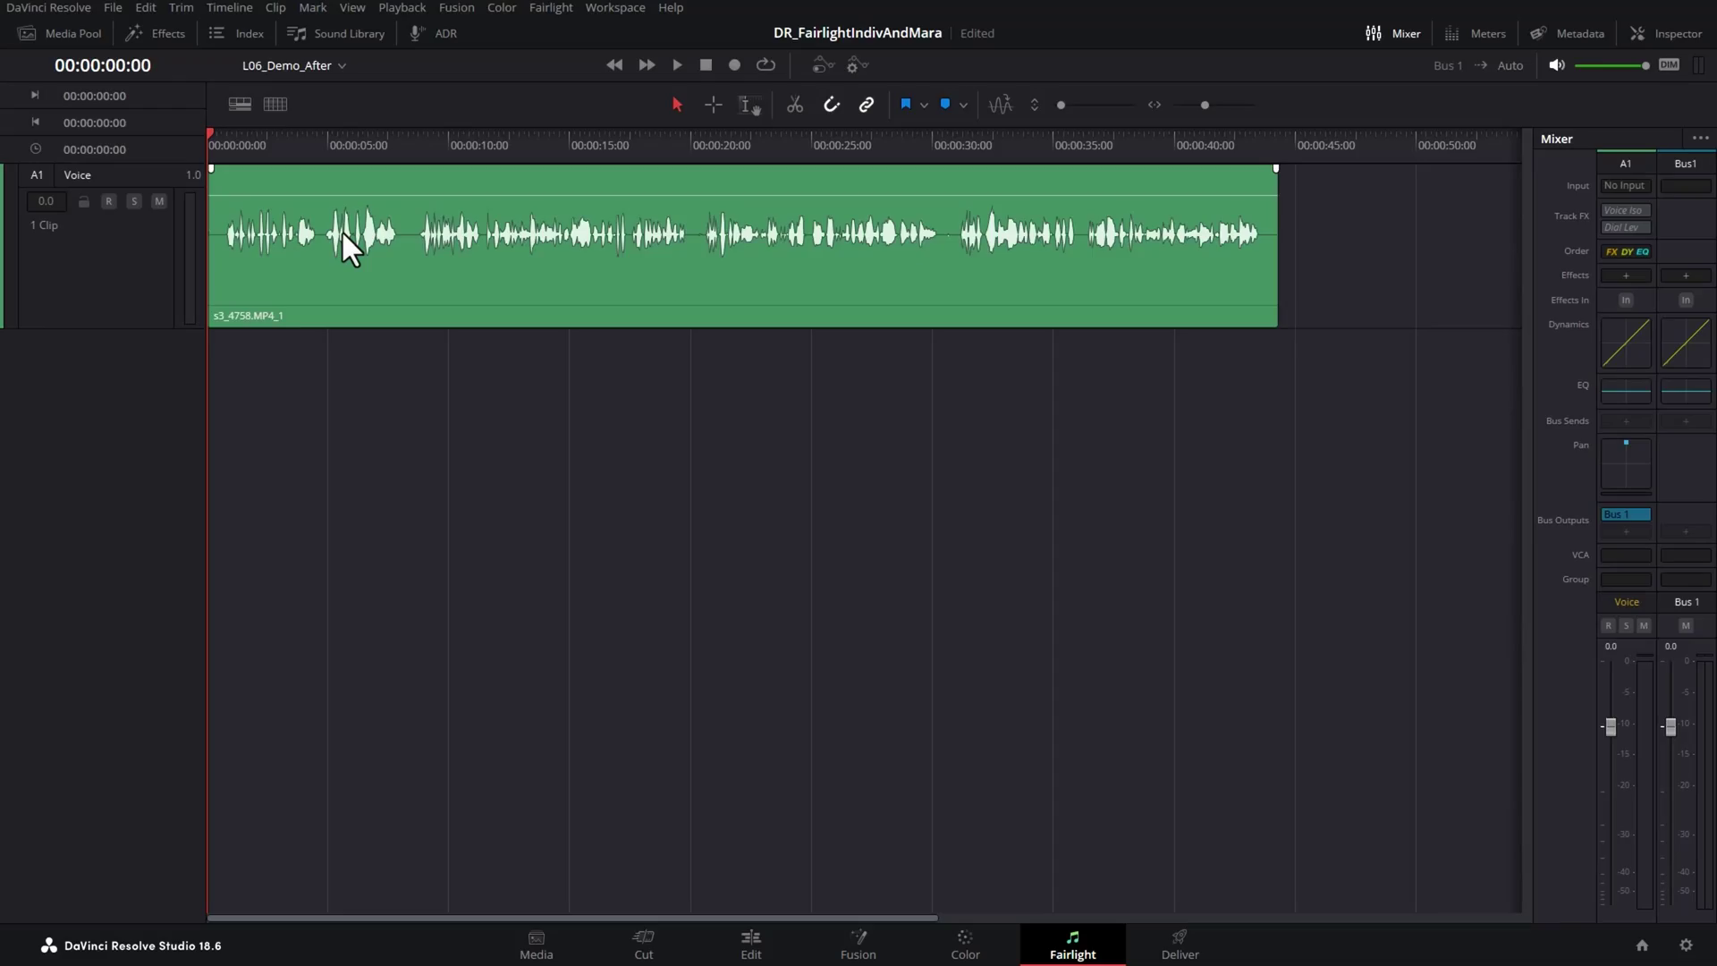
Play the voice clip from near its start to audition it
{"action": "left_click", "coordinate": [223, 143]}
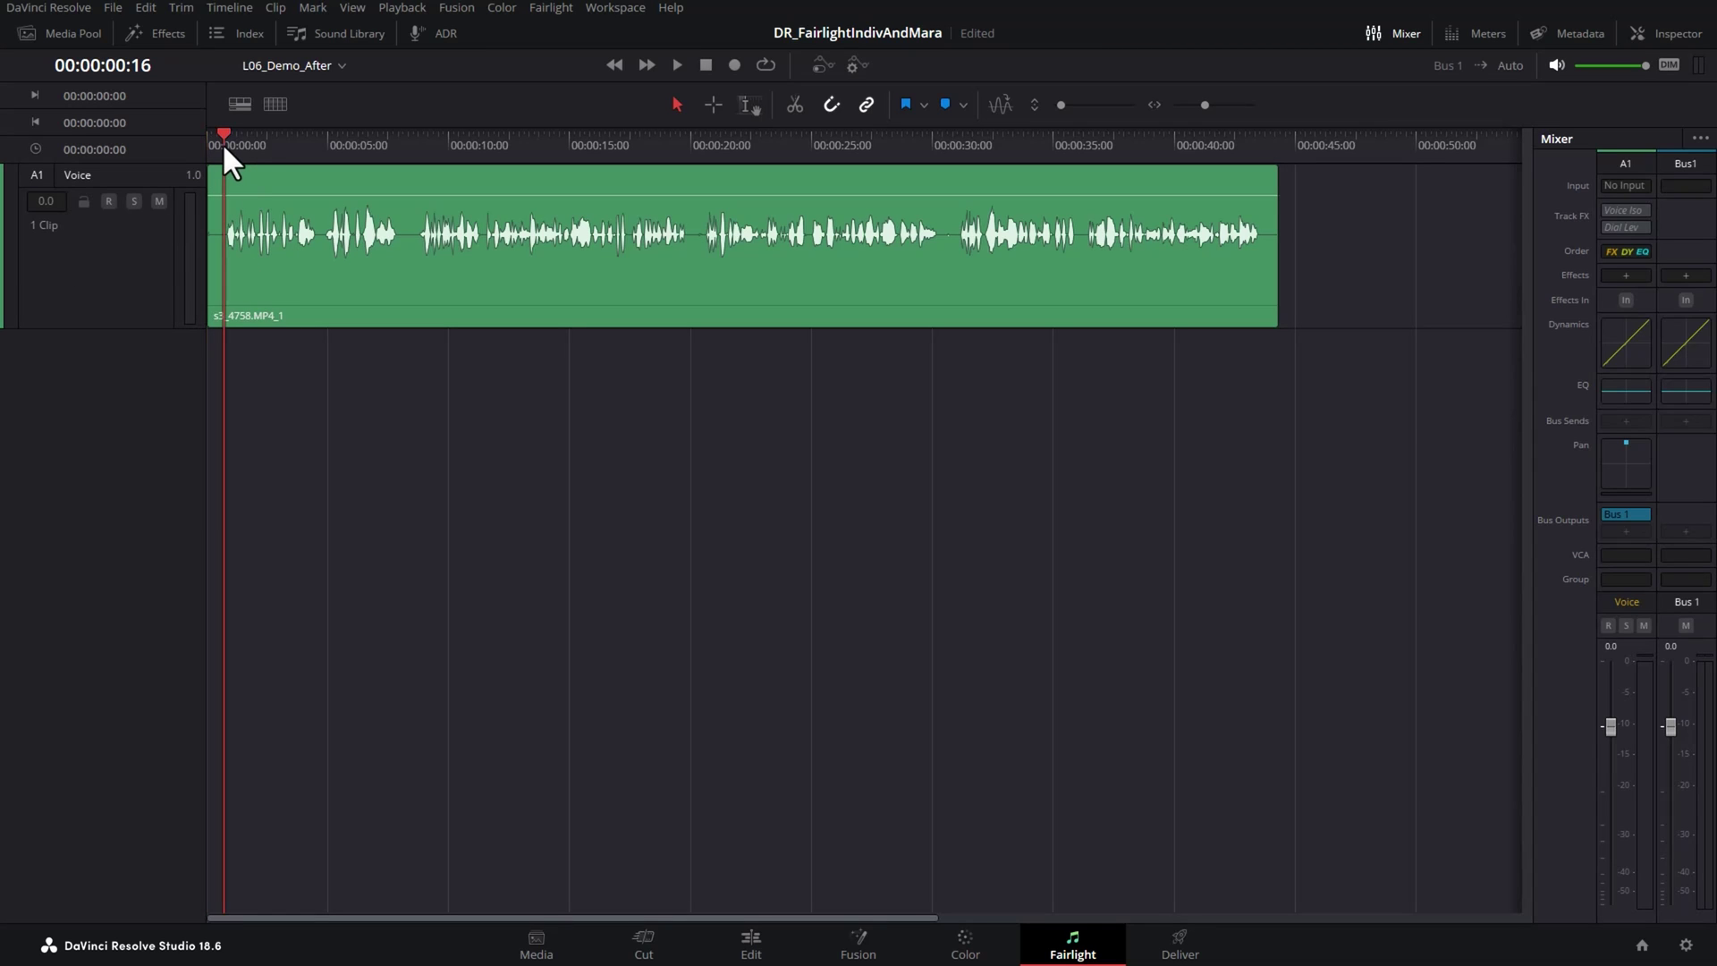
{"action": "key", "text": "space"}
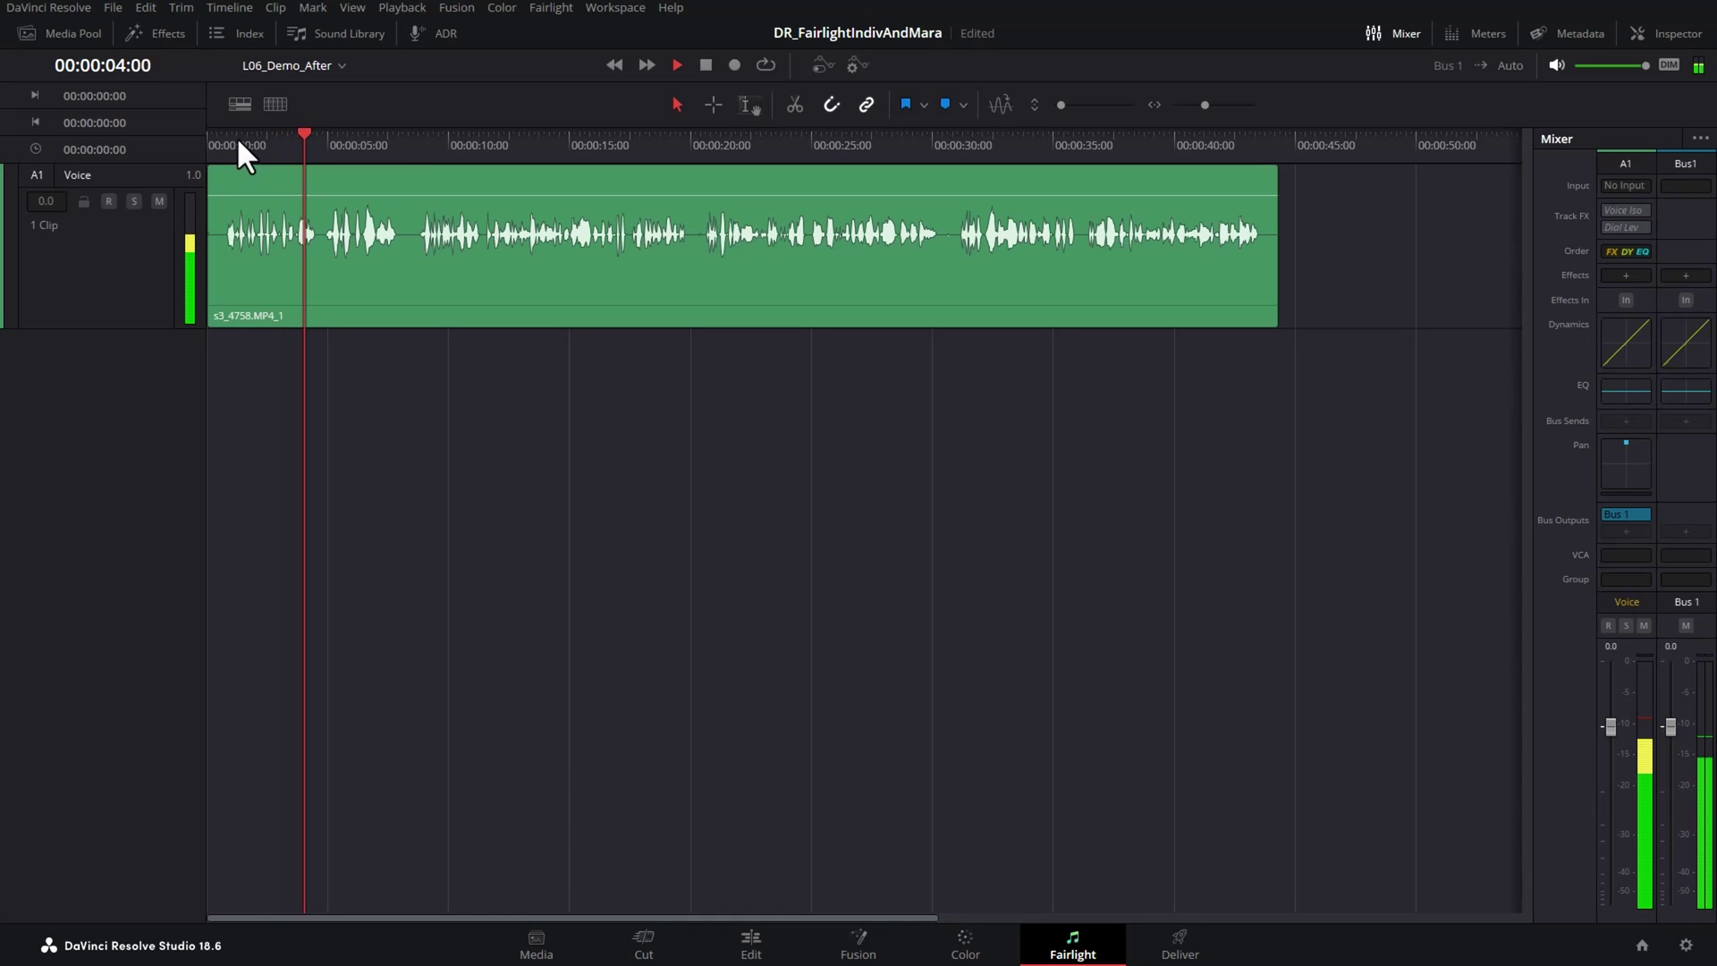
{"action": "key", "text": "space"}
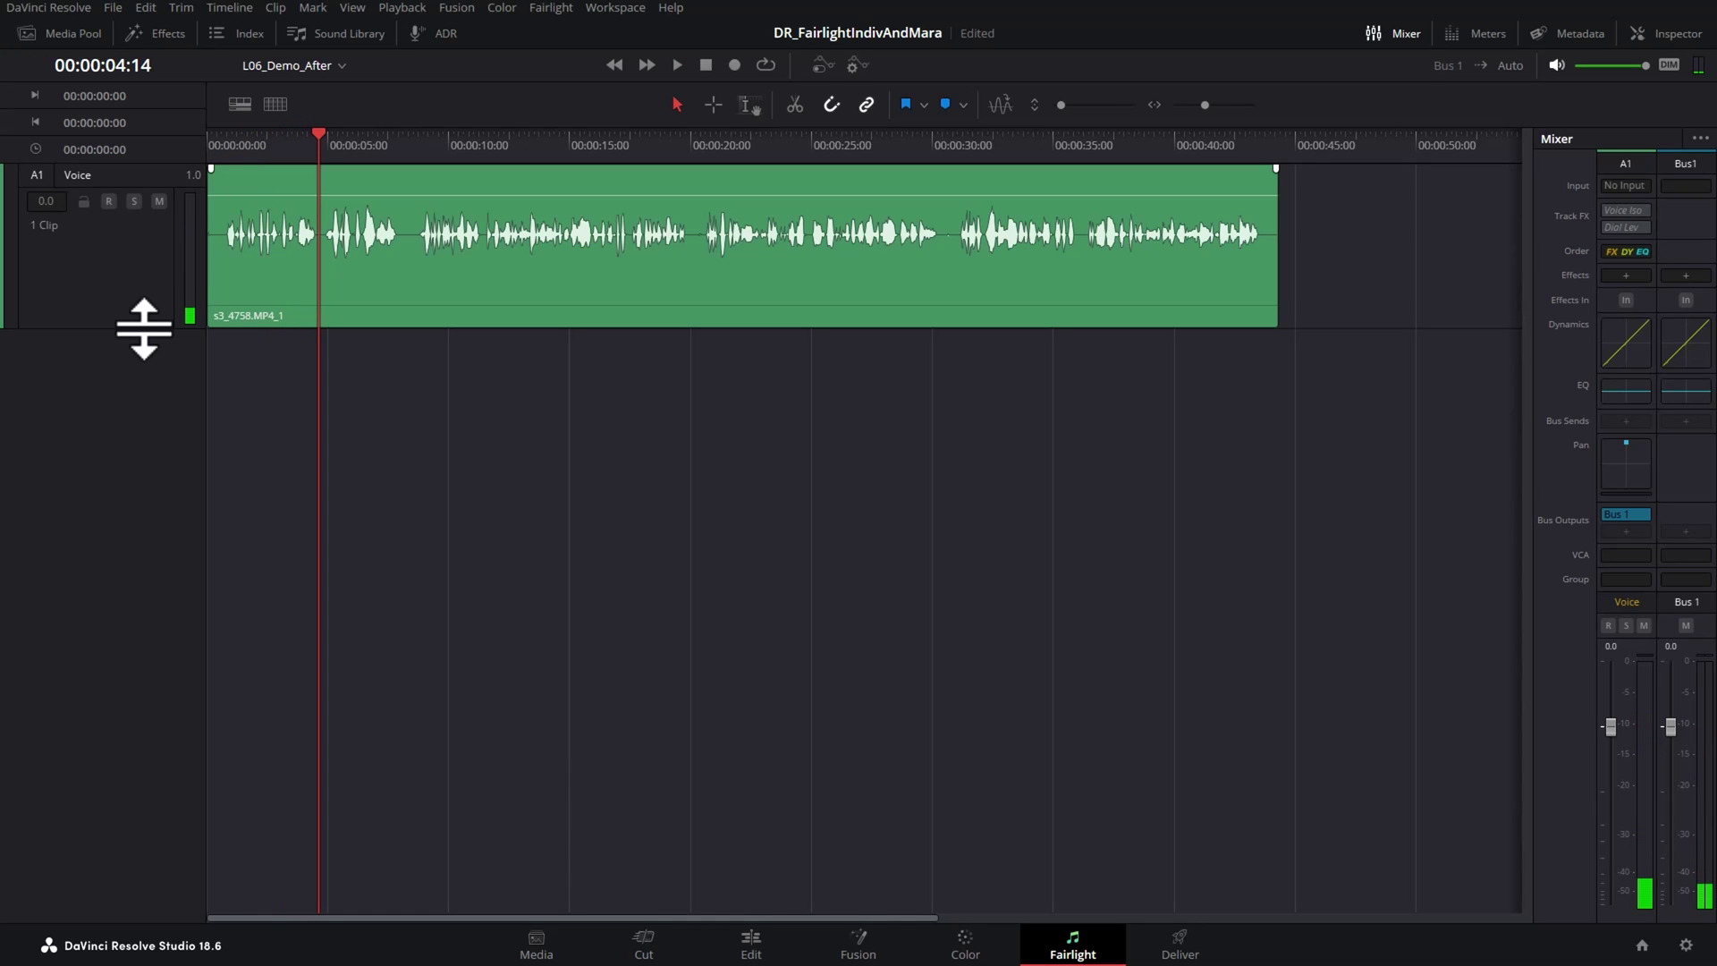
Enlarge the Voice track and zoom the timeline in, parking the playhead near 00:00:04:20
{"action": "left_click_drag", "start_coordinate": [138, 329], "coordinate": [147, 454]}
{"action": "left_click", "coordinate": [362, 138]}
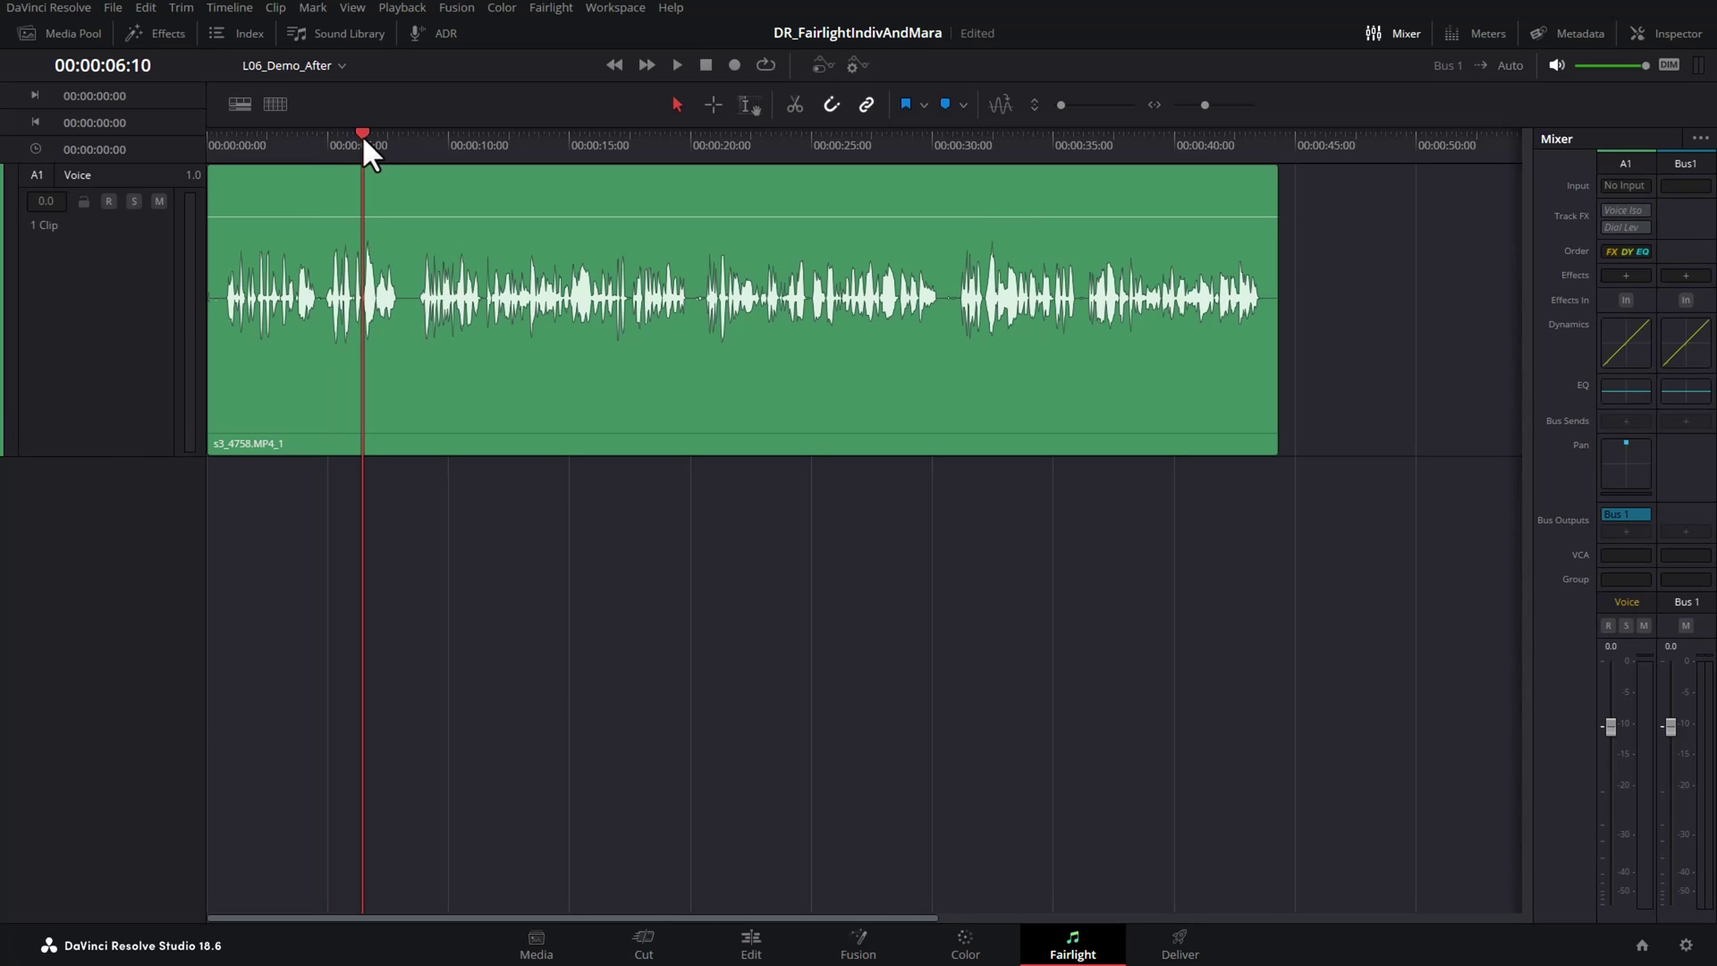
{"action": "key", "text": "ctrl+equal"}
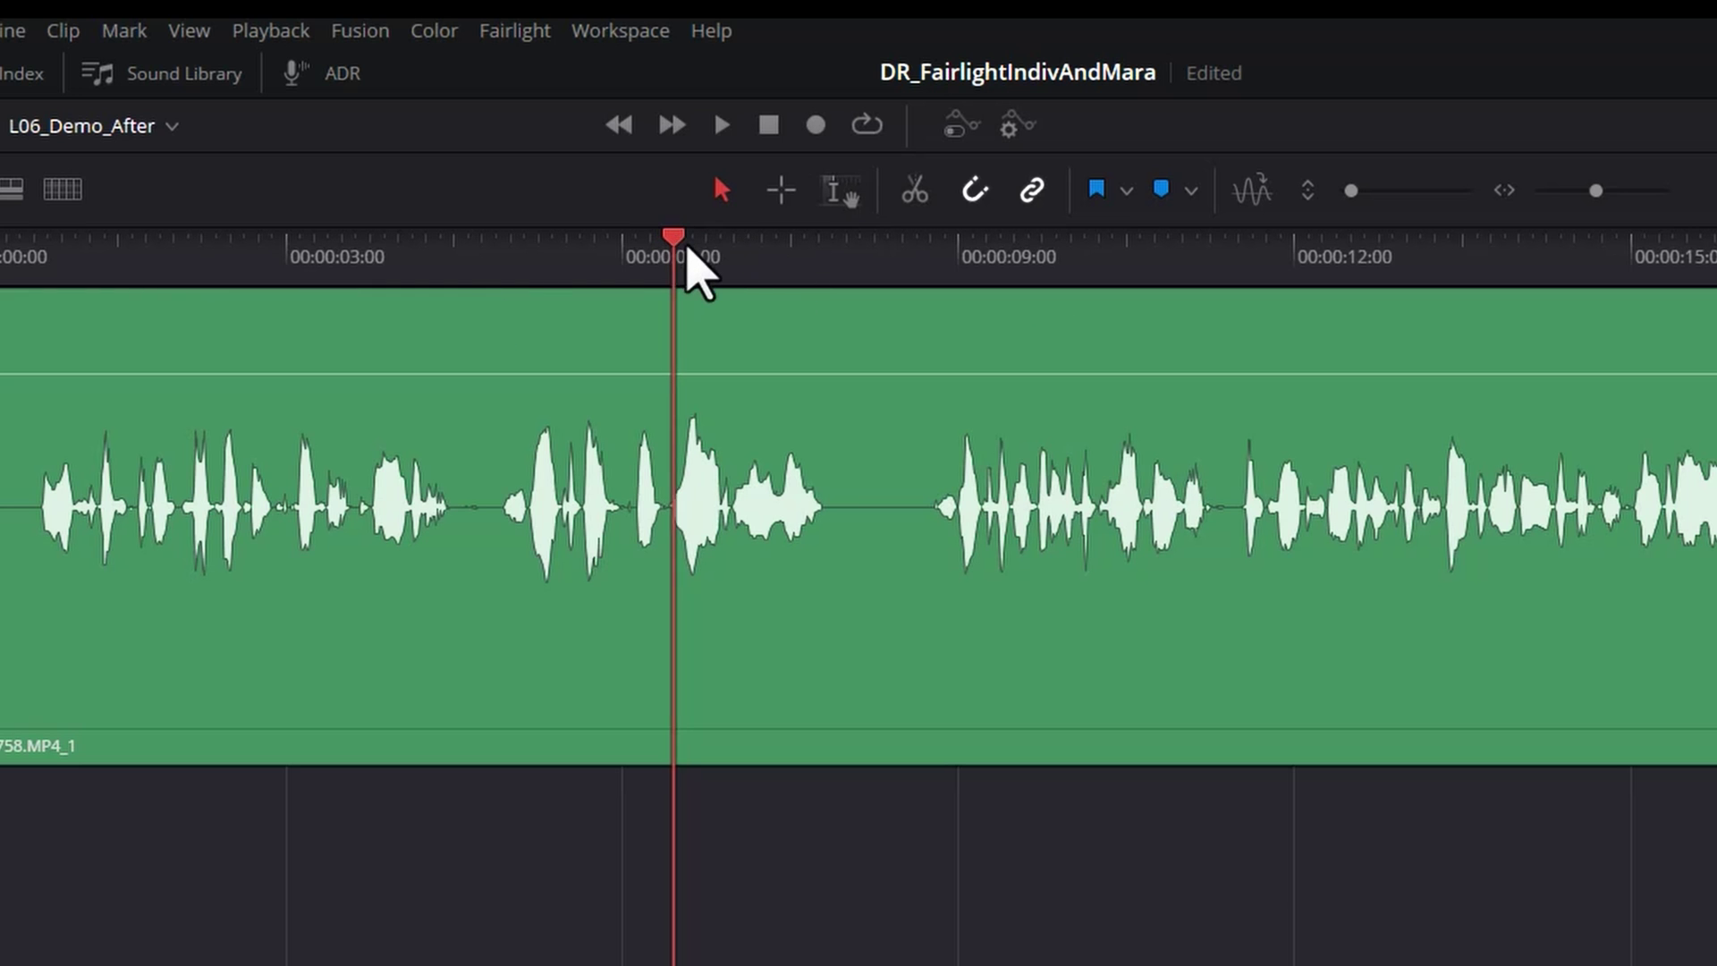
{"action": "left_click", "coordinate": [687, 251]}
{"action": "left_click", "coordinate": [514, 255]}
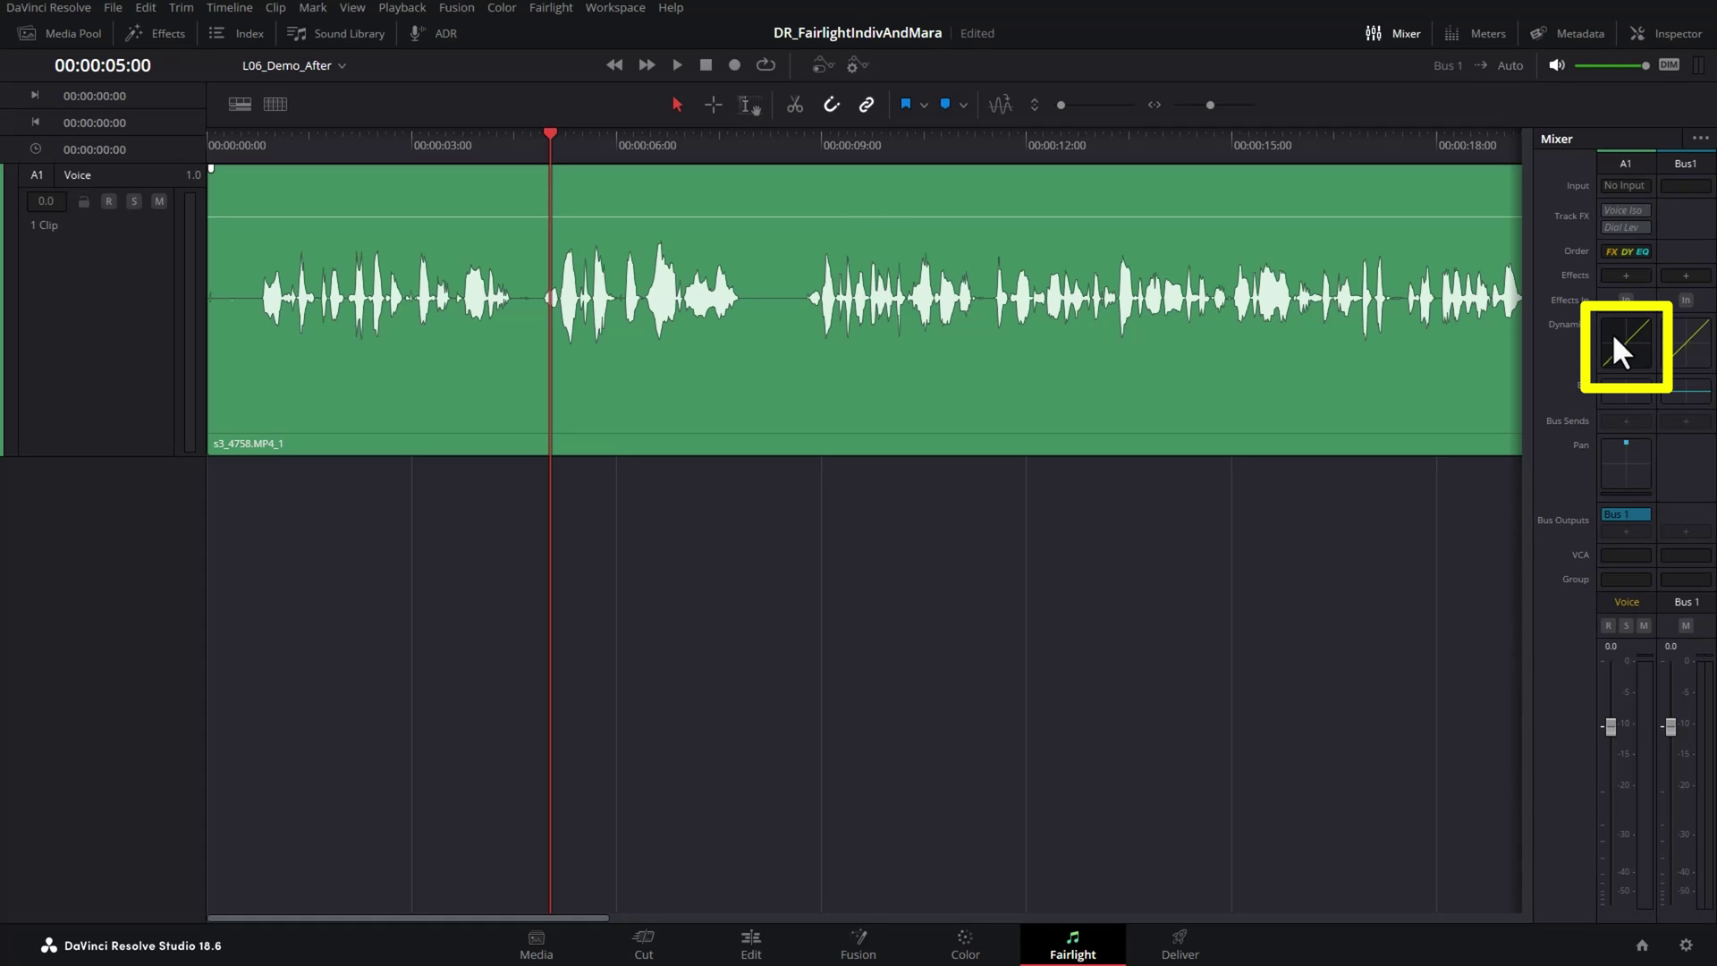
Apply the Dialog - Compression preset to the Voice track's Dynamics and play from the start
{"action": "double_click", "coordinate": [1622, 339]}
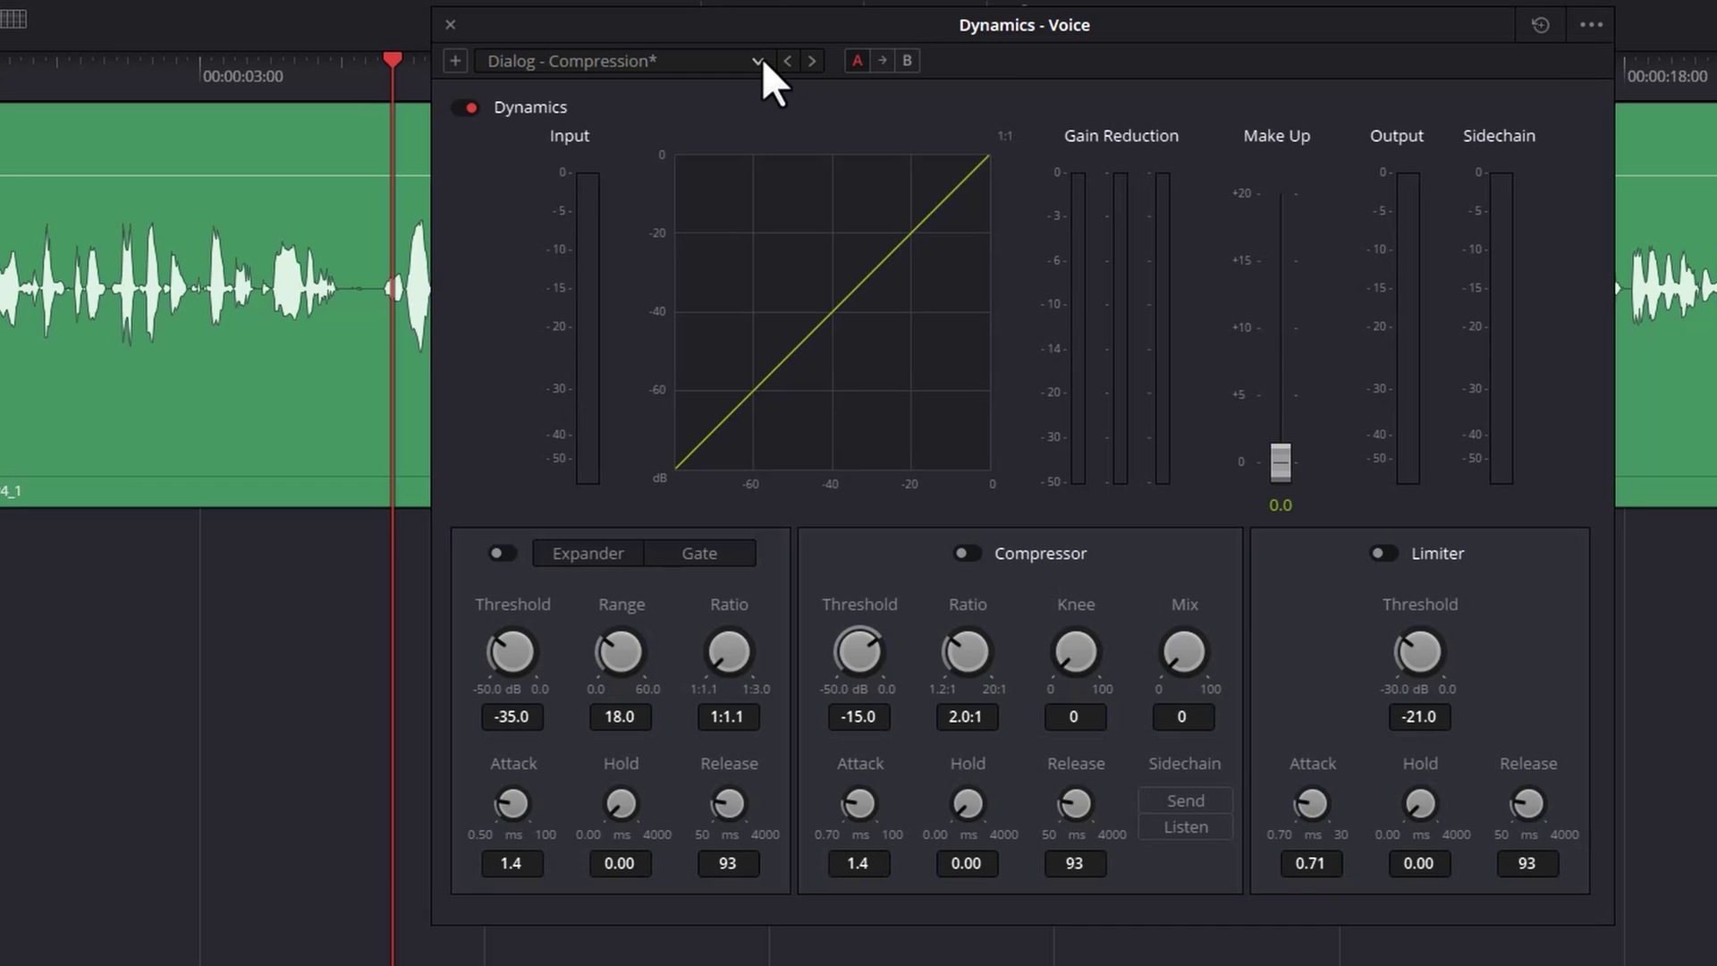
{"action": "left_click", "coordinate": [813, 134]}
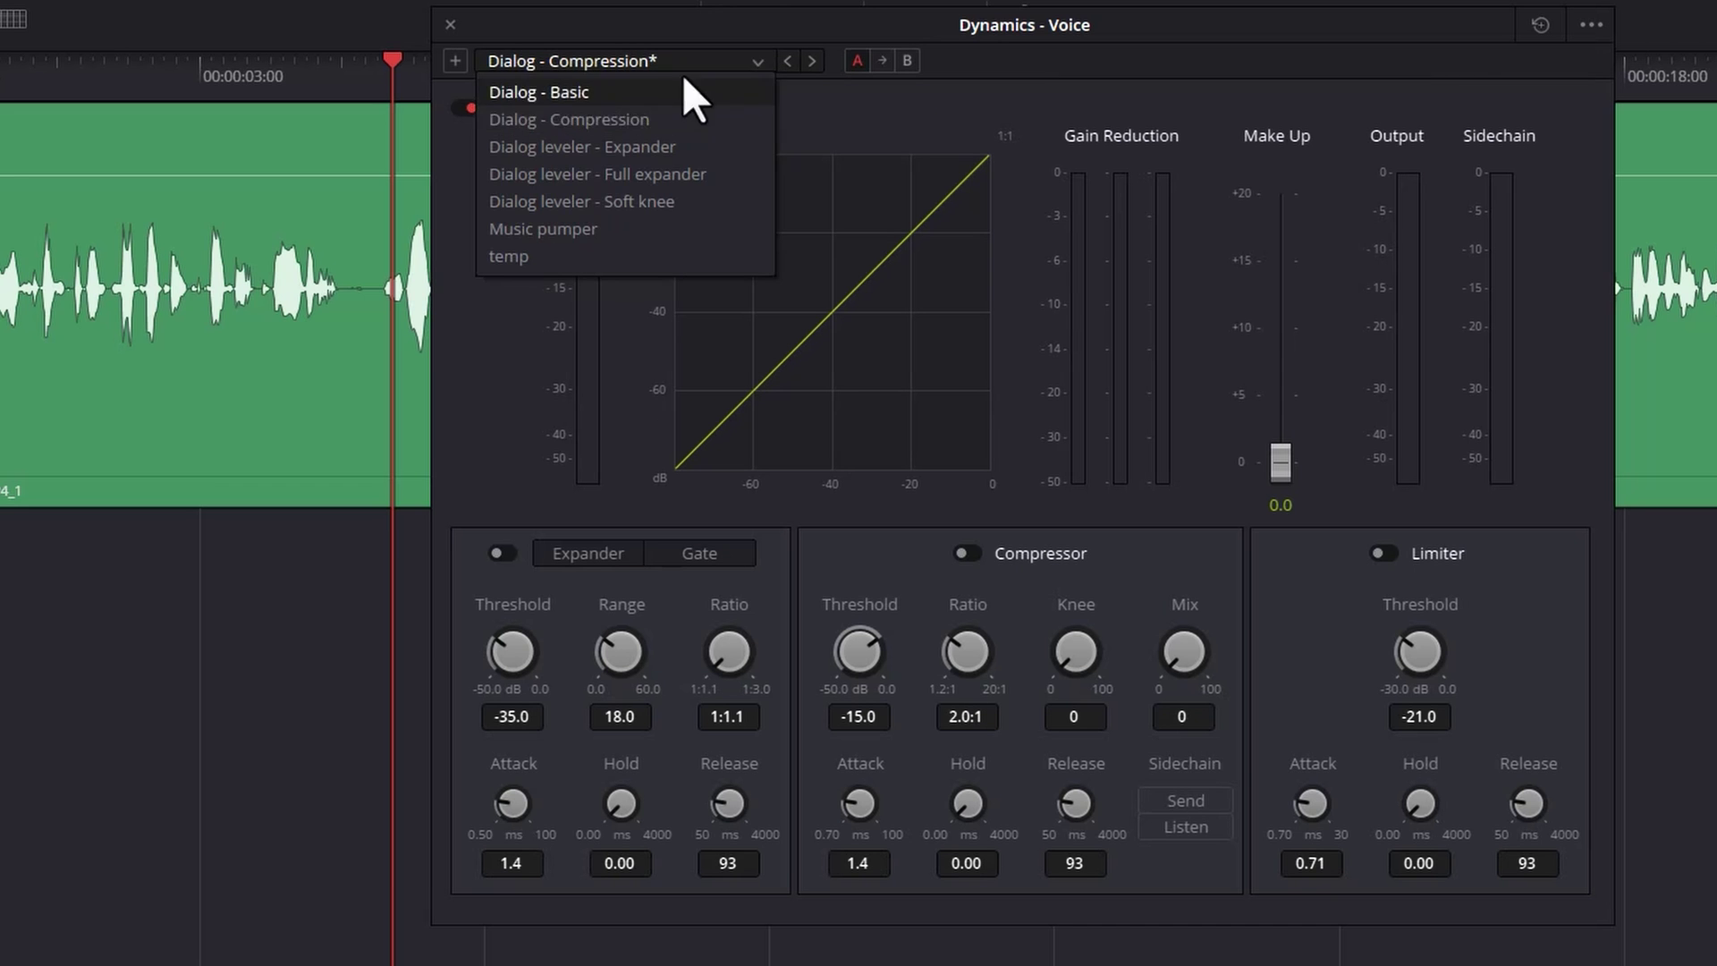
{"action": "left_click", "coordinate": [669, 123]}
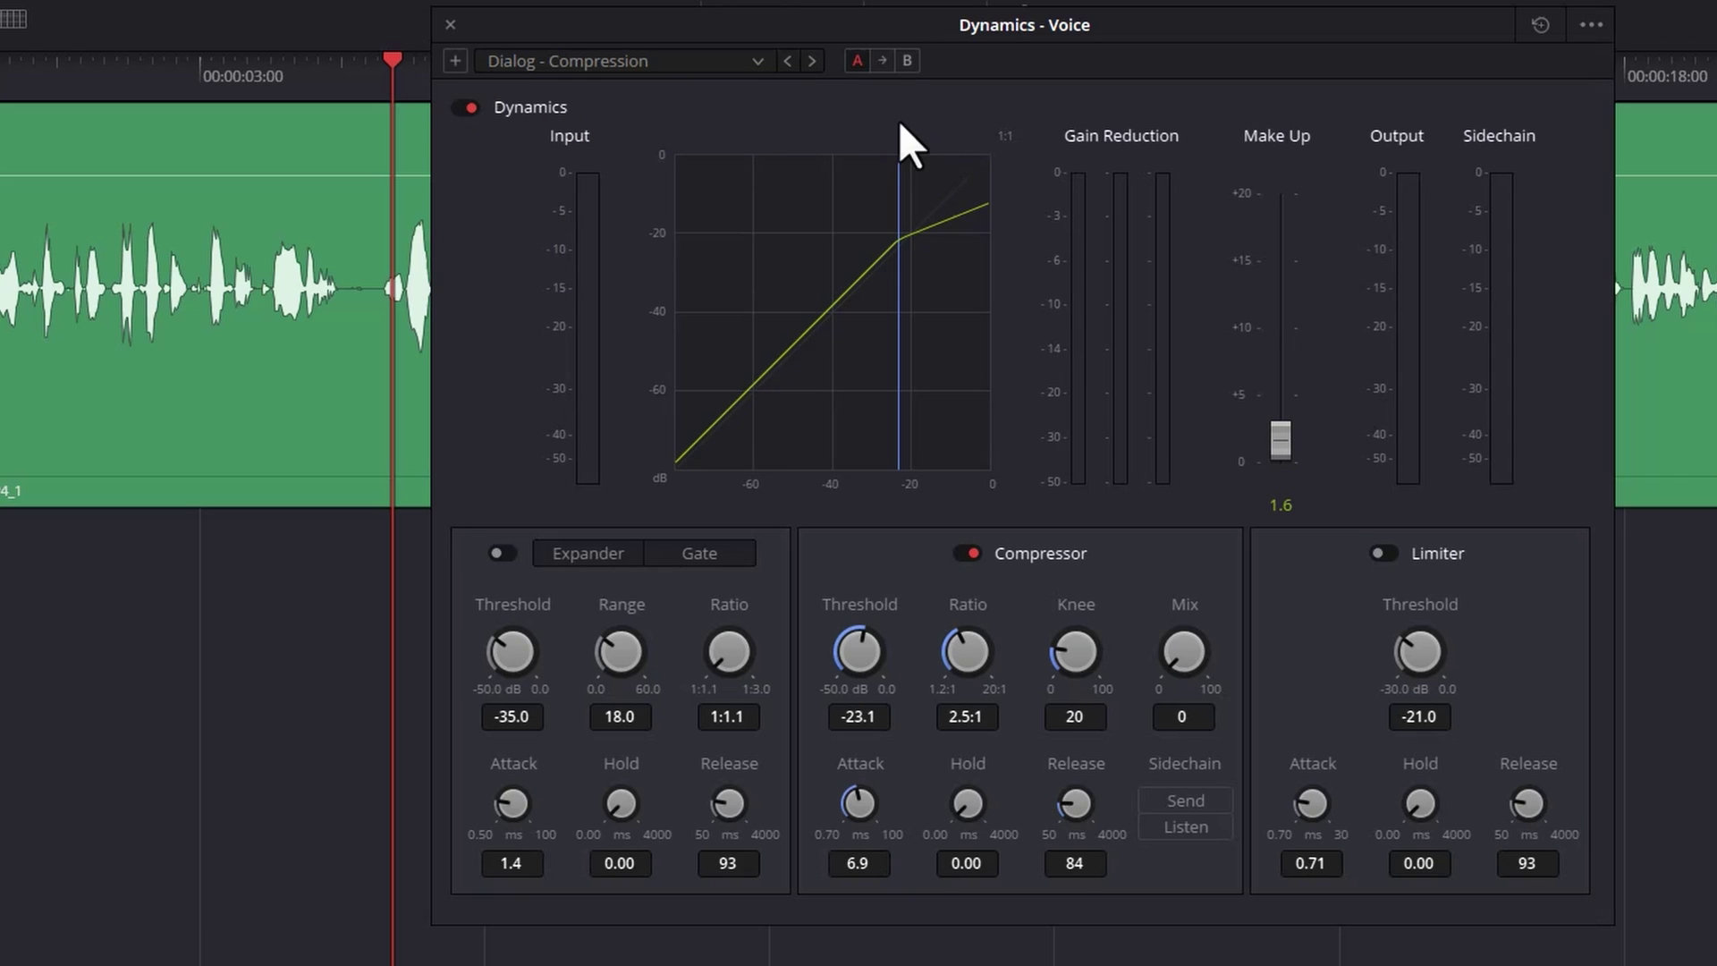
{"action": "left_click", "coordinate": [13, 80]}
{"action": "key", "text": "space"}
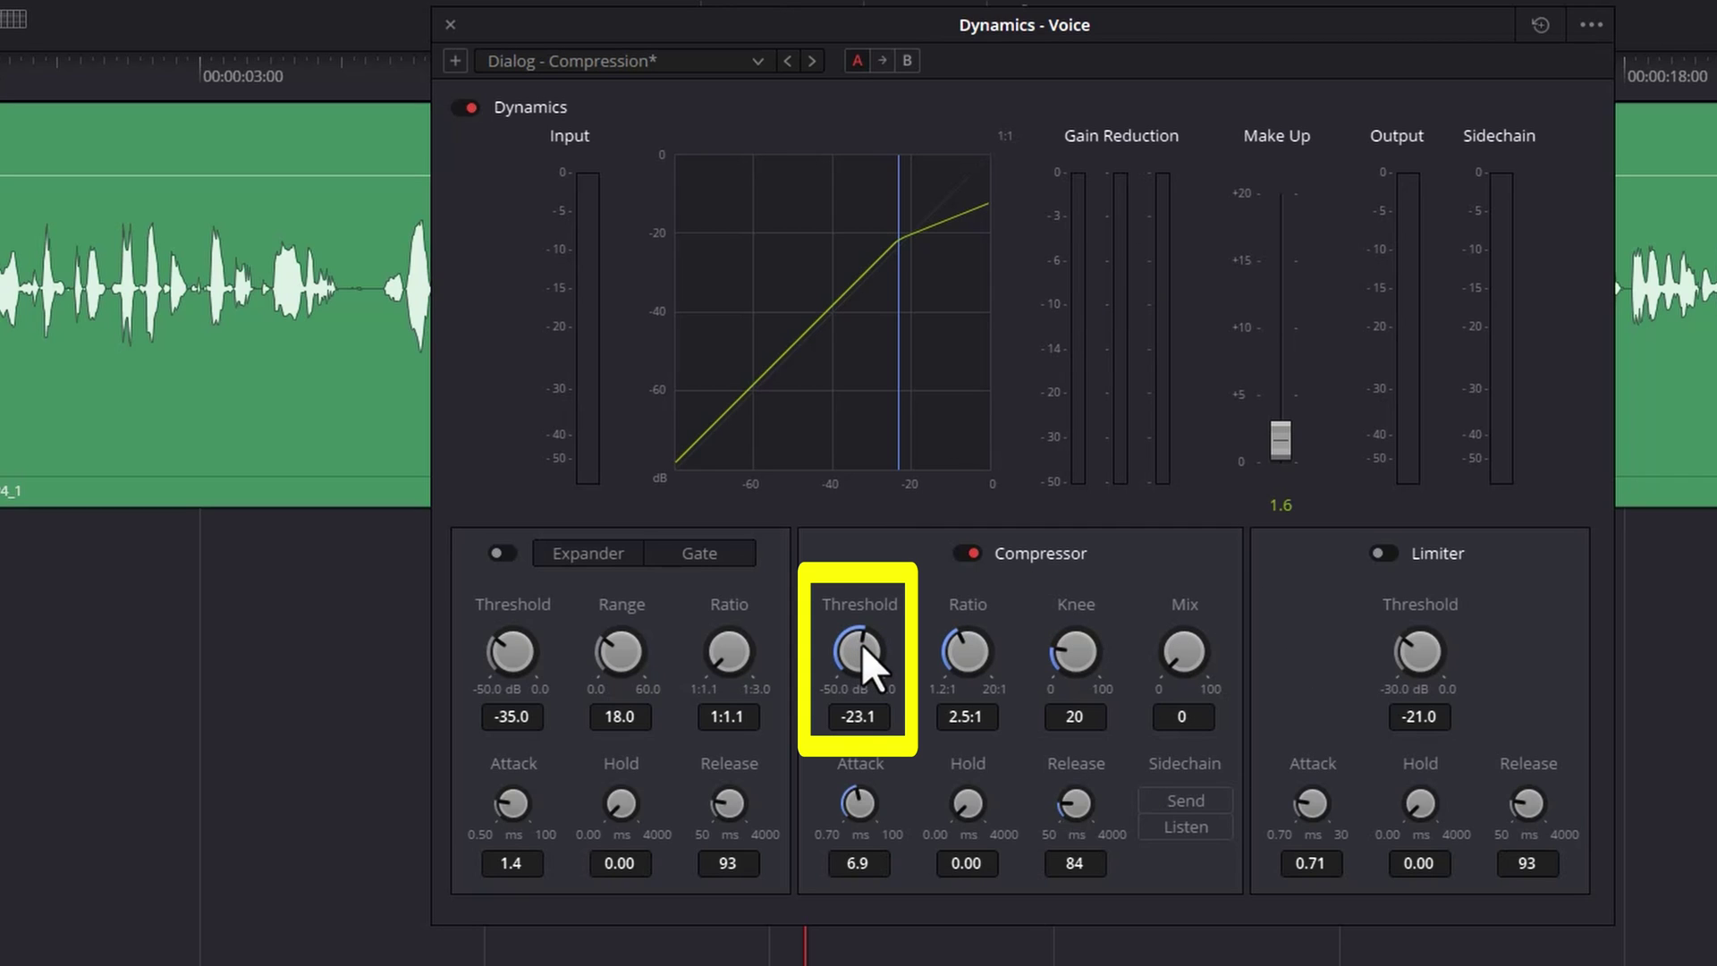
Sweep the Voice compressor threshold while playing, leaving it at -31.0 dB
{"action": "left_click_drag", "start_coordinate": [861, 644], "coordinate": [542, 680]}
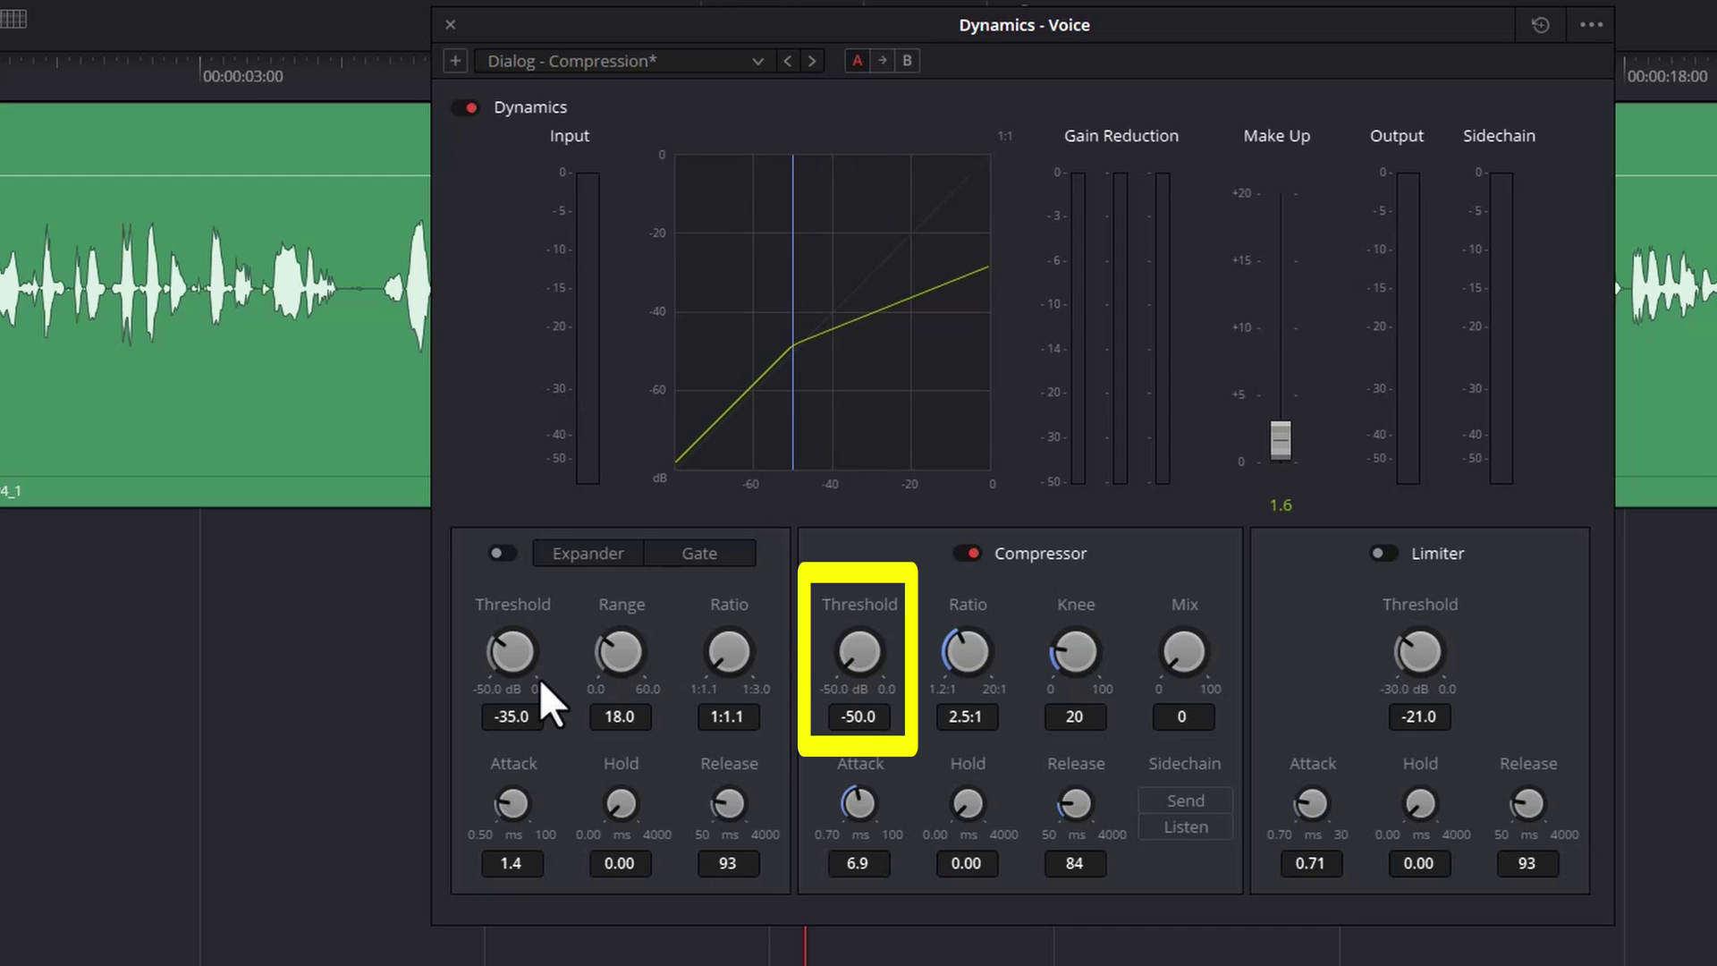
{"action": "left_click_drag", "start_coordinate": [540, 678], "coordinate": [920, 688]}
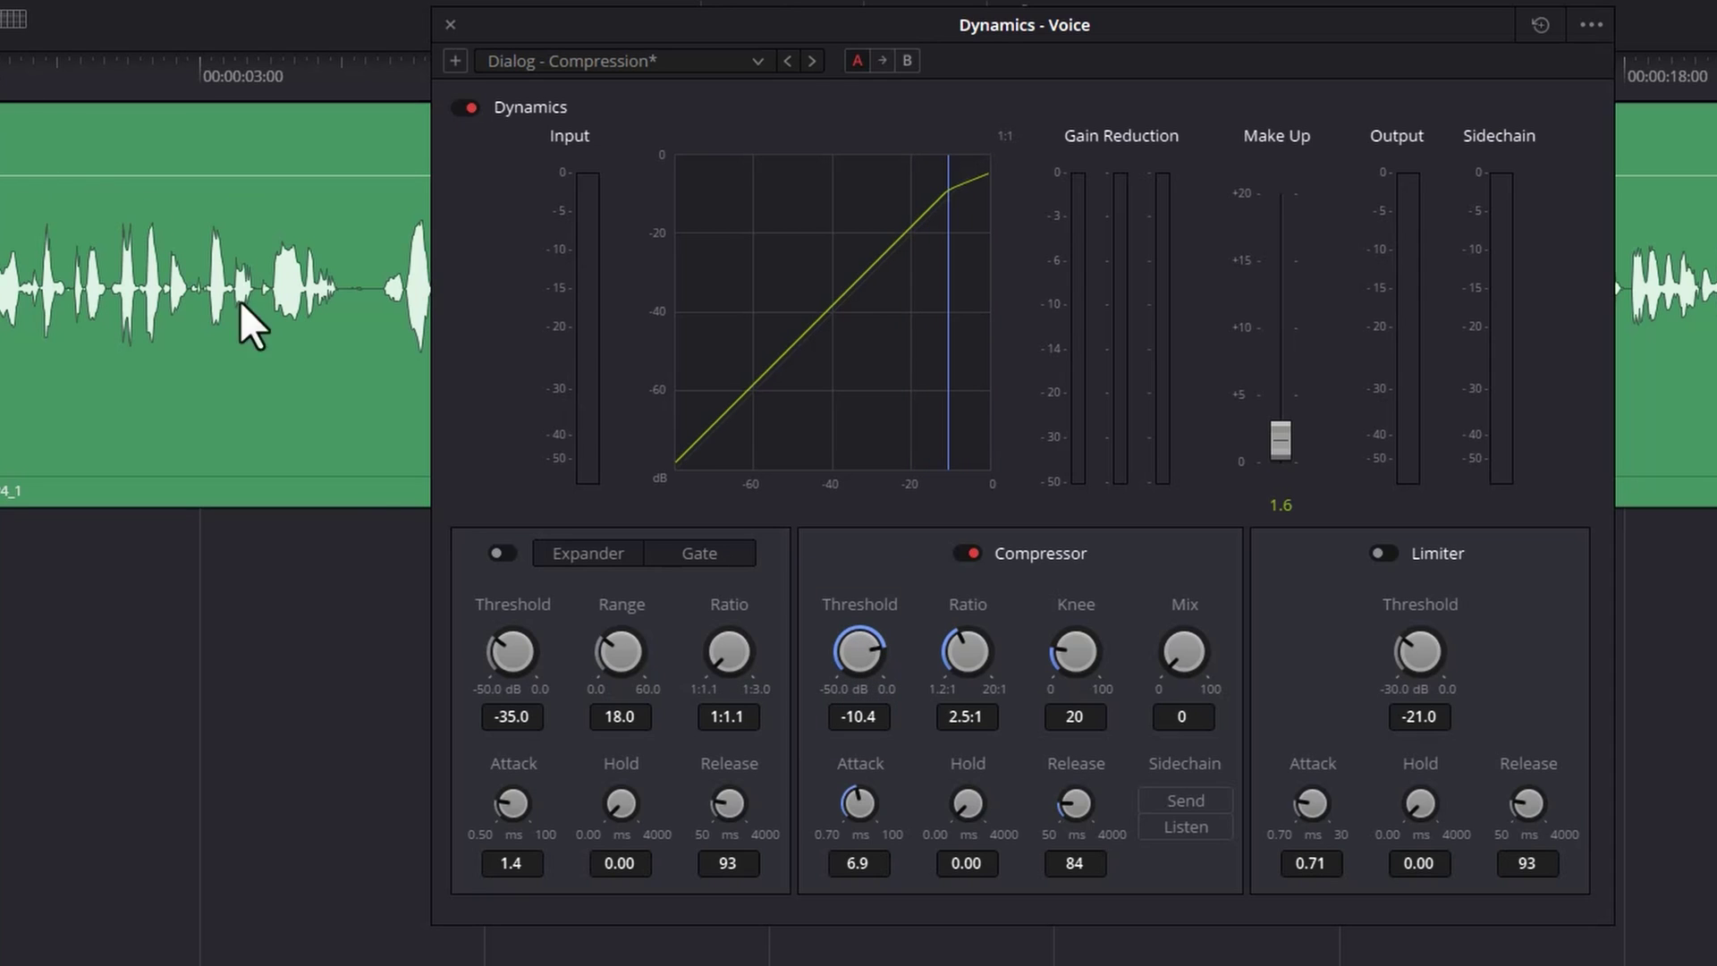
{"action": "key", "text": "space"}
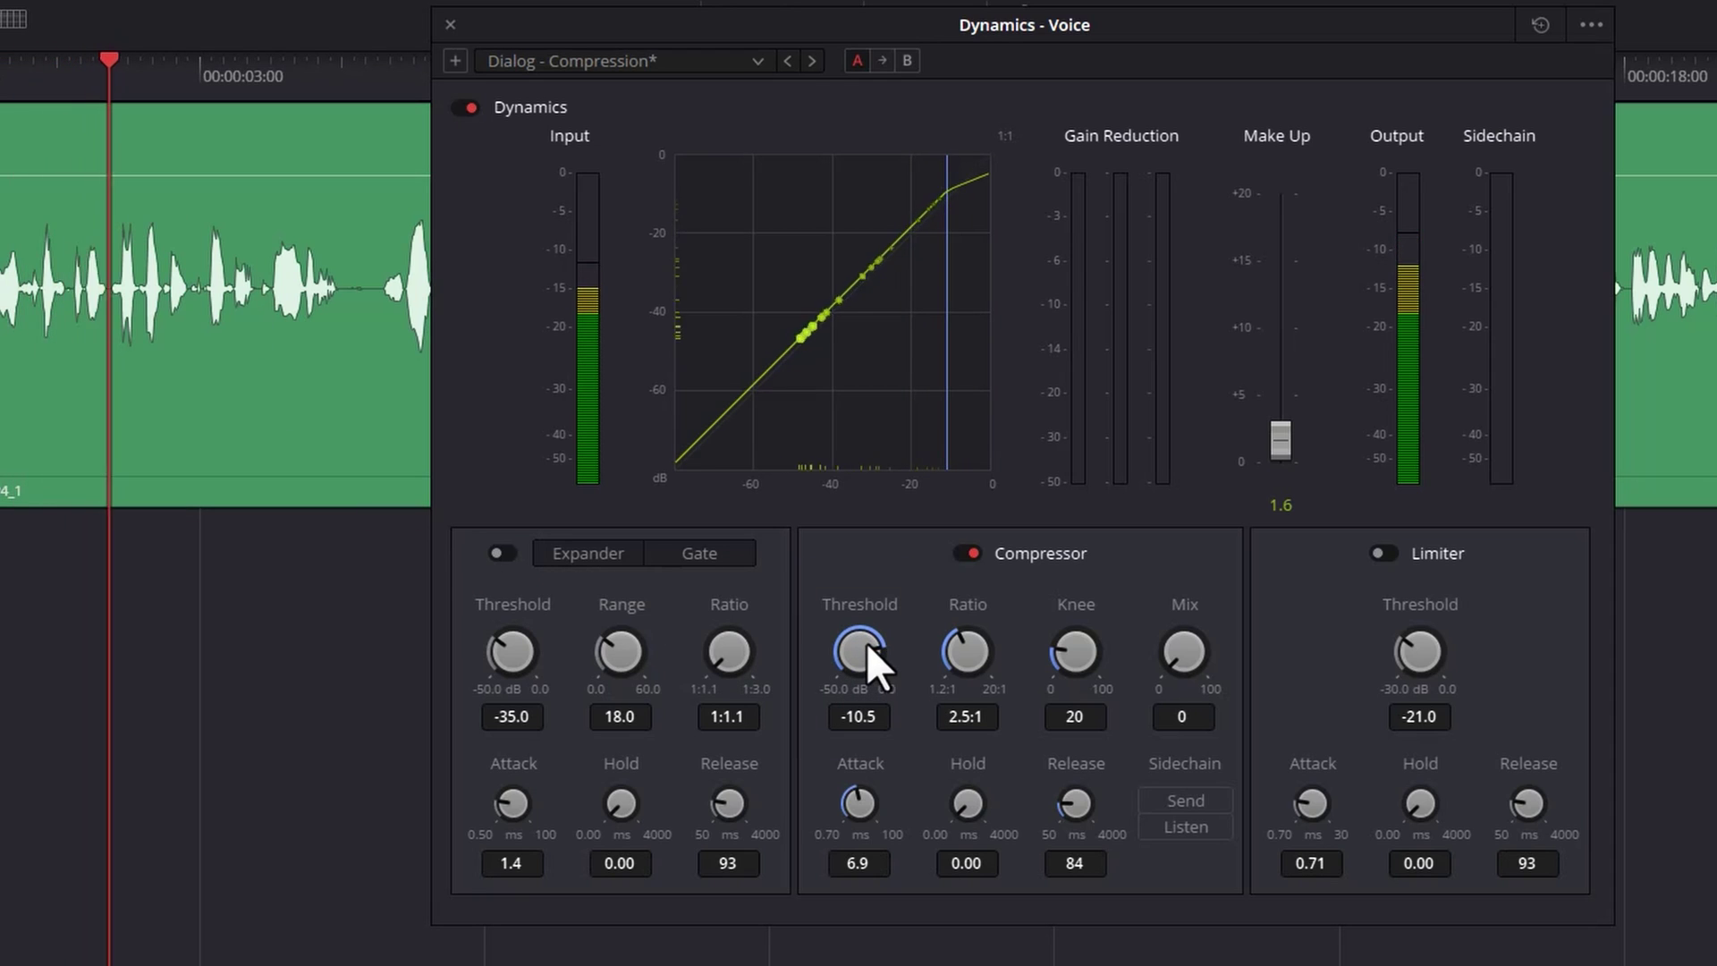
{"action": "left_click_drag", "start_coordinate": [867, 643], "coordinate": [465, 652]}
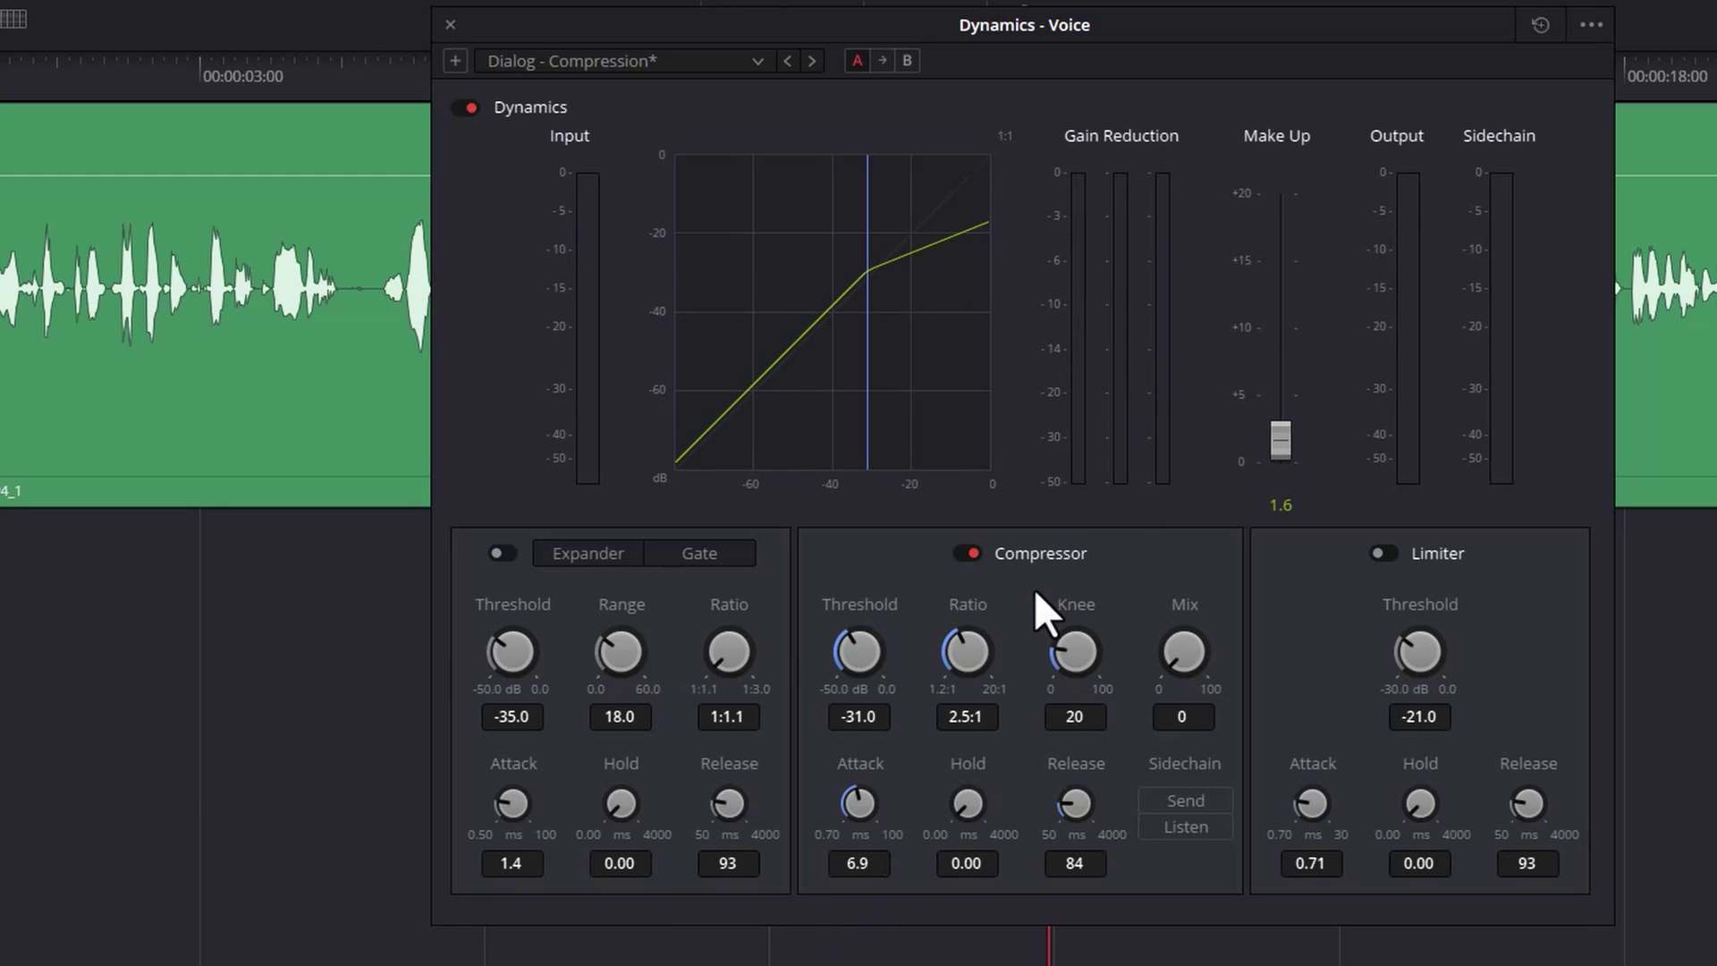
Sweep the compression ratio from 1.2:1 up to 20:1
{"action": "mouse_move", "coordinate": [968, 656]}
{"action": "left_mouse_down"}
{"action": "mouse_move", "coordinate": [1134, 651]}
{"action": "mouse_move", "coordinate": [1055, 650]}
{"action": "mouse_move", "coordinate": [1172, 669]}
{"action": "mouse_move", "coordinate": [914, 662]}
{"action": "mouse_move", "coordinate": [1145, 664]}
{"action": "mouse_move", "coordinate": [982, 673]}
{"action": "left_mouse_up"}
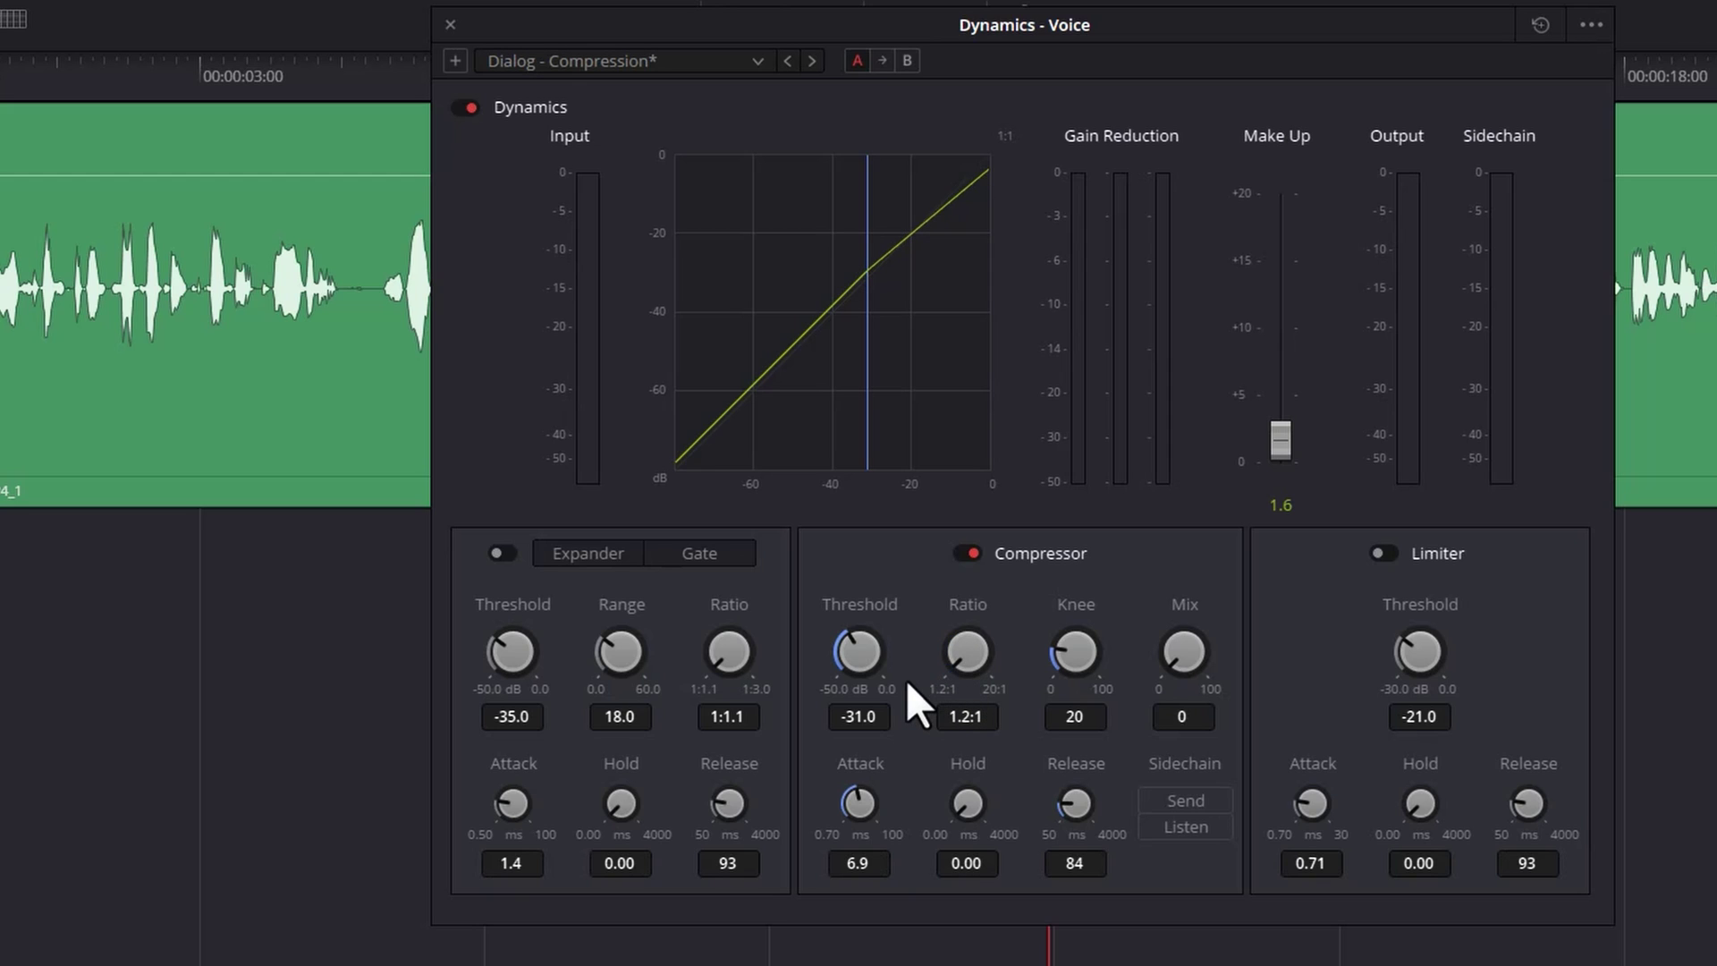
{"action": "left_click_drag", "start_coordinate": [905, 680], "coordinate": [1151, 673]}
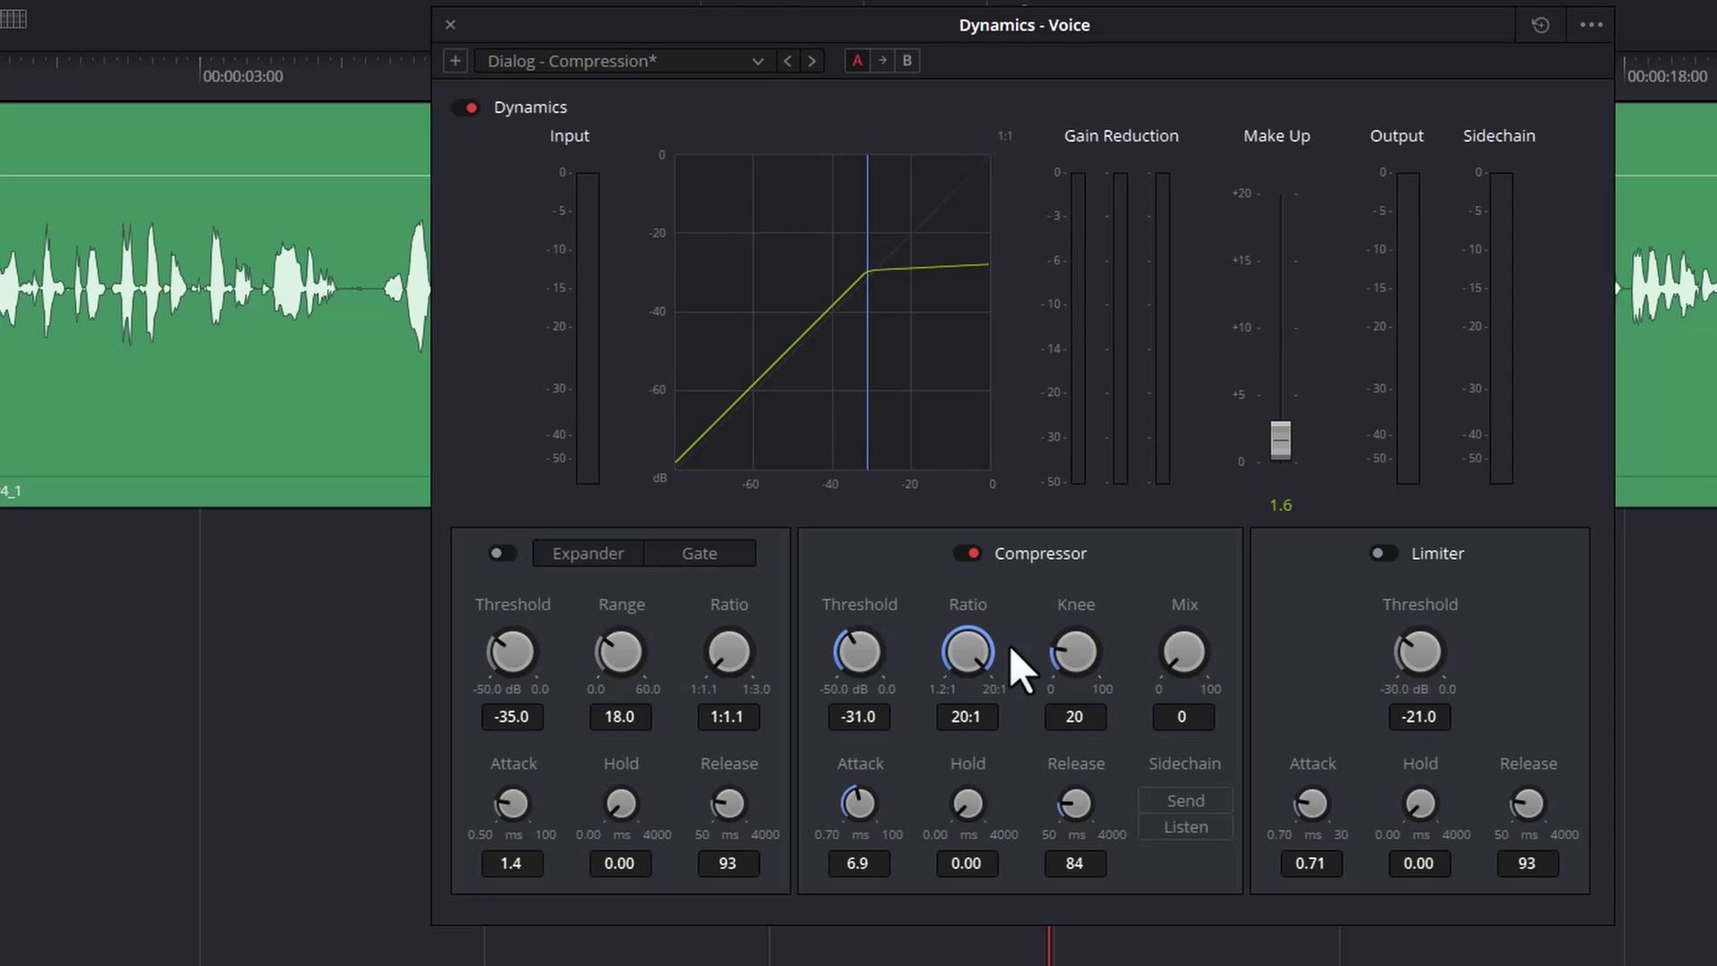
{"action": "scroll", "coordinate": [967, 653], "scroll_direction": "down", "scroll_amount": 5}
{"action": "scroll", "coordinate": [979, 654], "scroll_direction": "up", "scroll_amount": 5}
{"action": "left_click_drag", "start_coordinate": [979, 654], "coordinate": [914, 604]}
{"action": "left_click_drag", "start_coordinate": [975, 599], "coordinate": [1291, 658]}
Lower the threshold to -37.9 dB during playback, then return the ratio to 2.5:1
{"action": "key", "text": "space"}
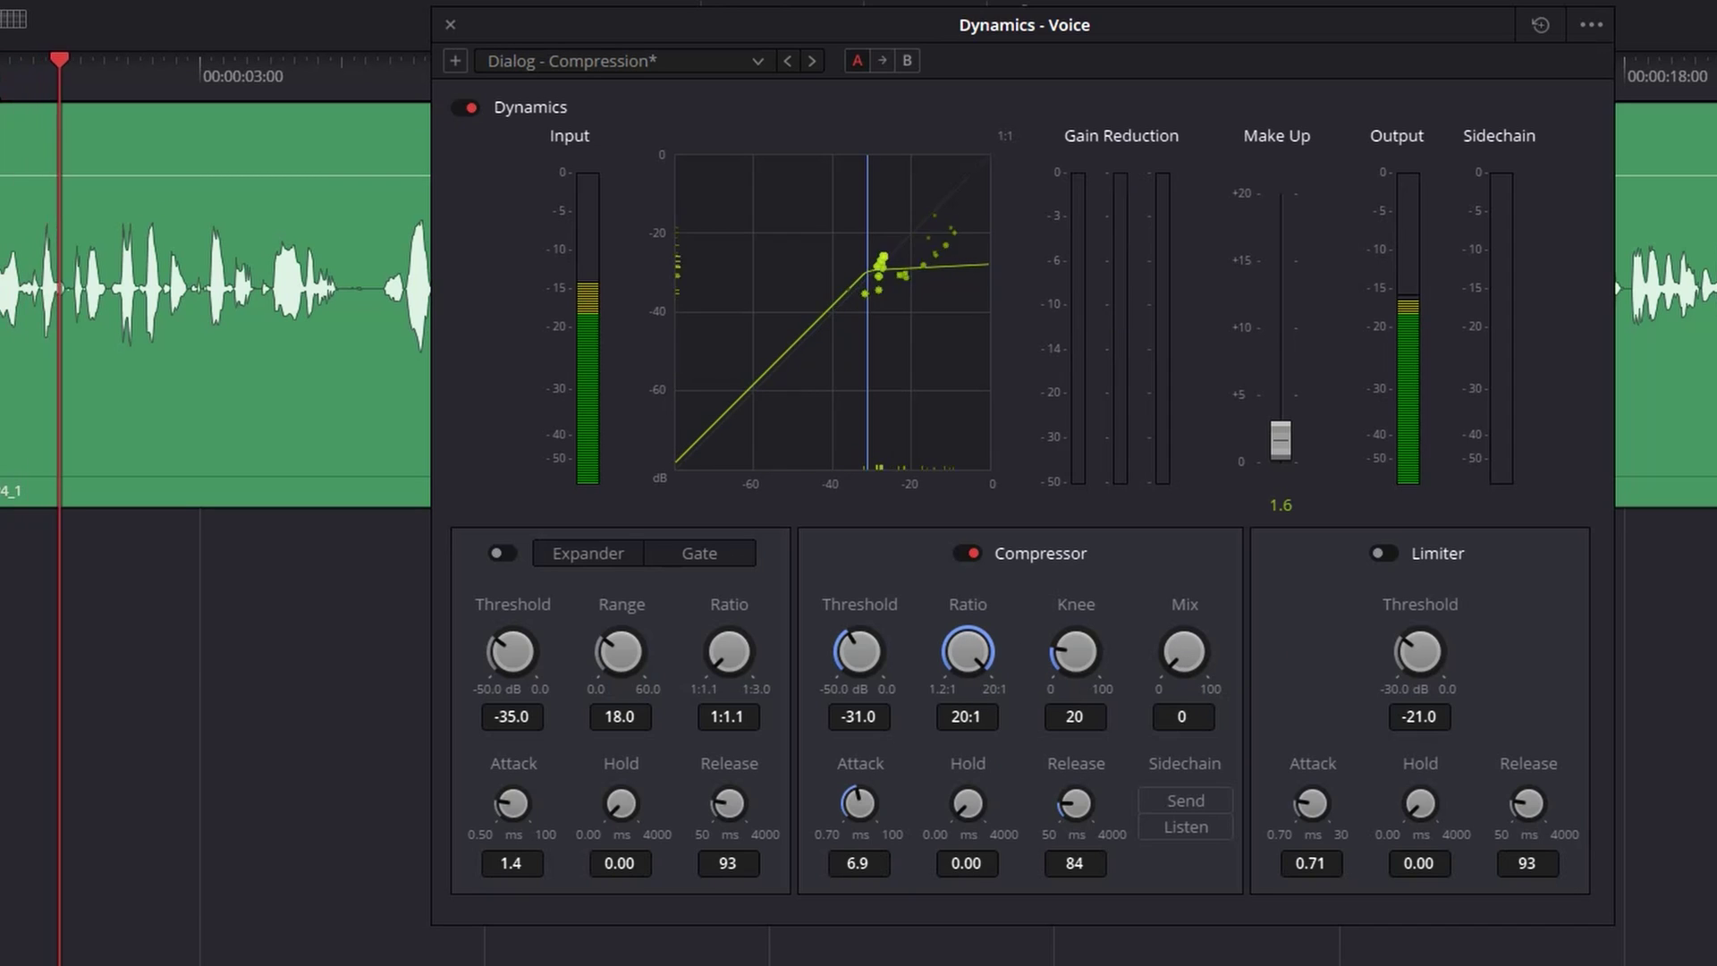
{"action": "left_click_drag", "start_coordinate": [854, 671], "coordinate": [814, 673]}
{"action": "key", "text": "space"}
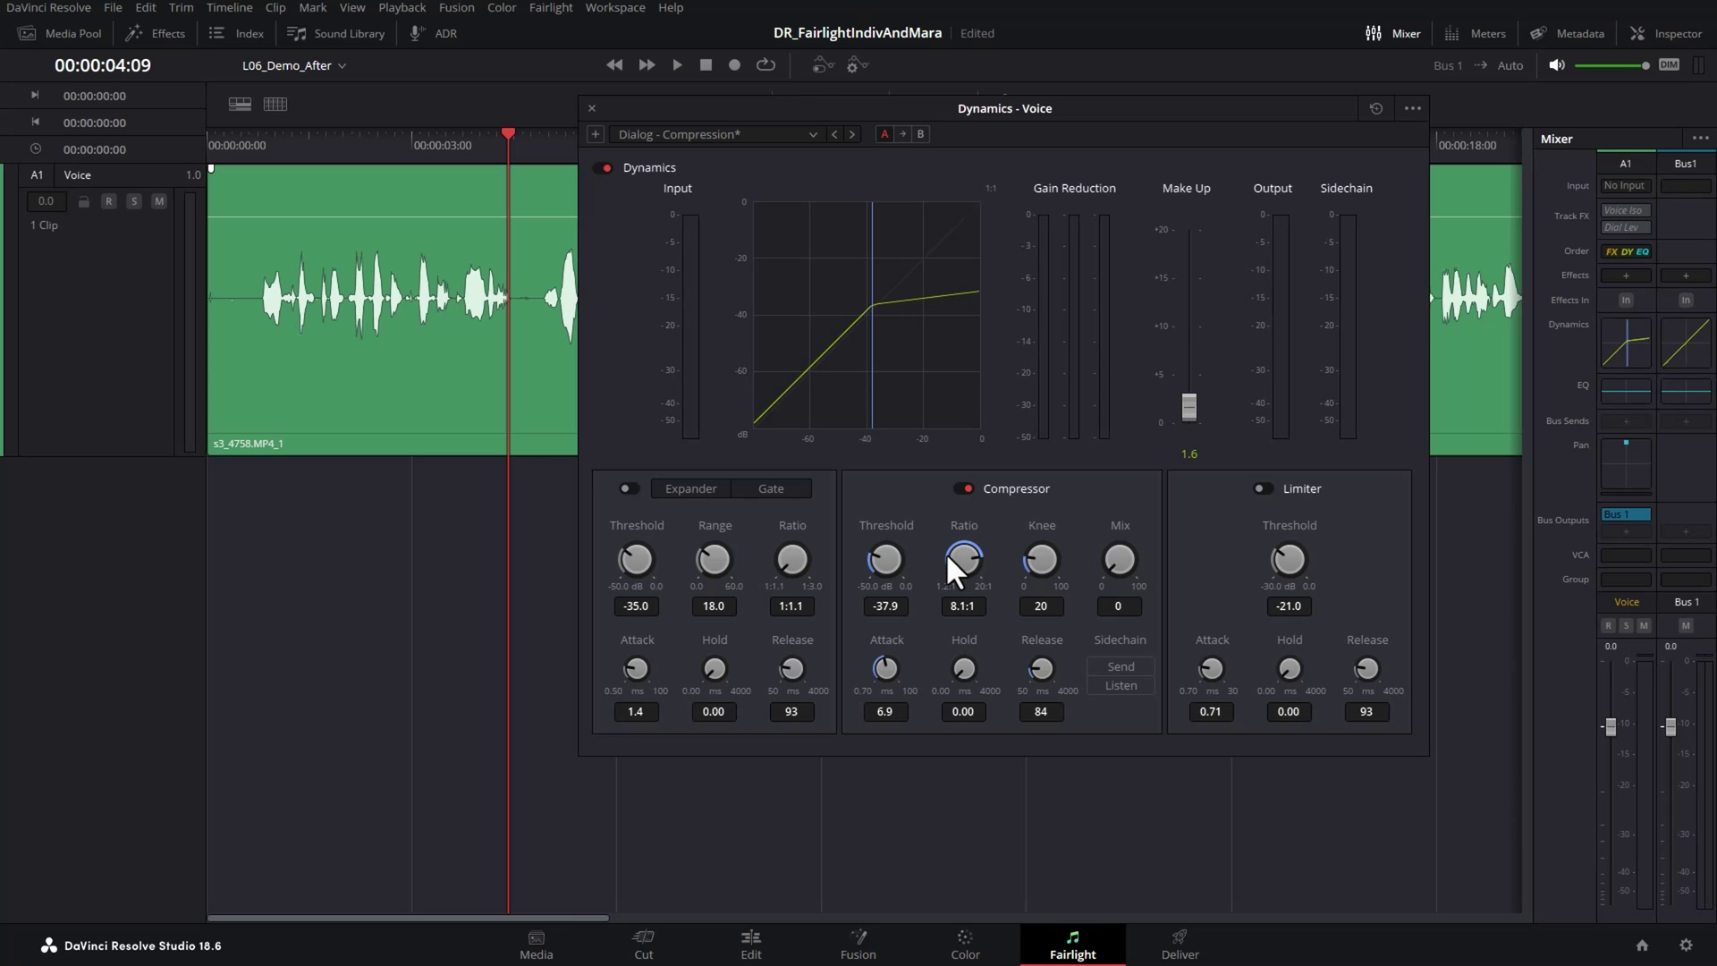
{"action": "left_click_drag", "start_coordinate": [943, 641], "coordinate": [924, 639]}
{"action": "left_click_drag", "start_coordinate": [934, 551], "coordinate": [907, 550]}
{"action": "left_click", "coordinate": [252, 147]}
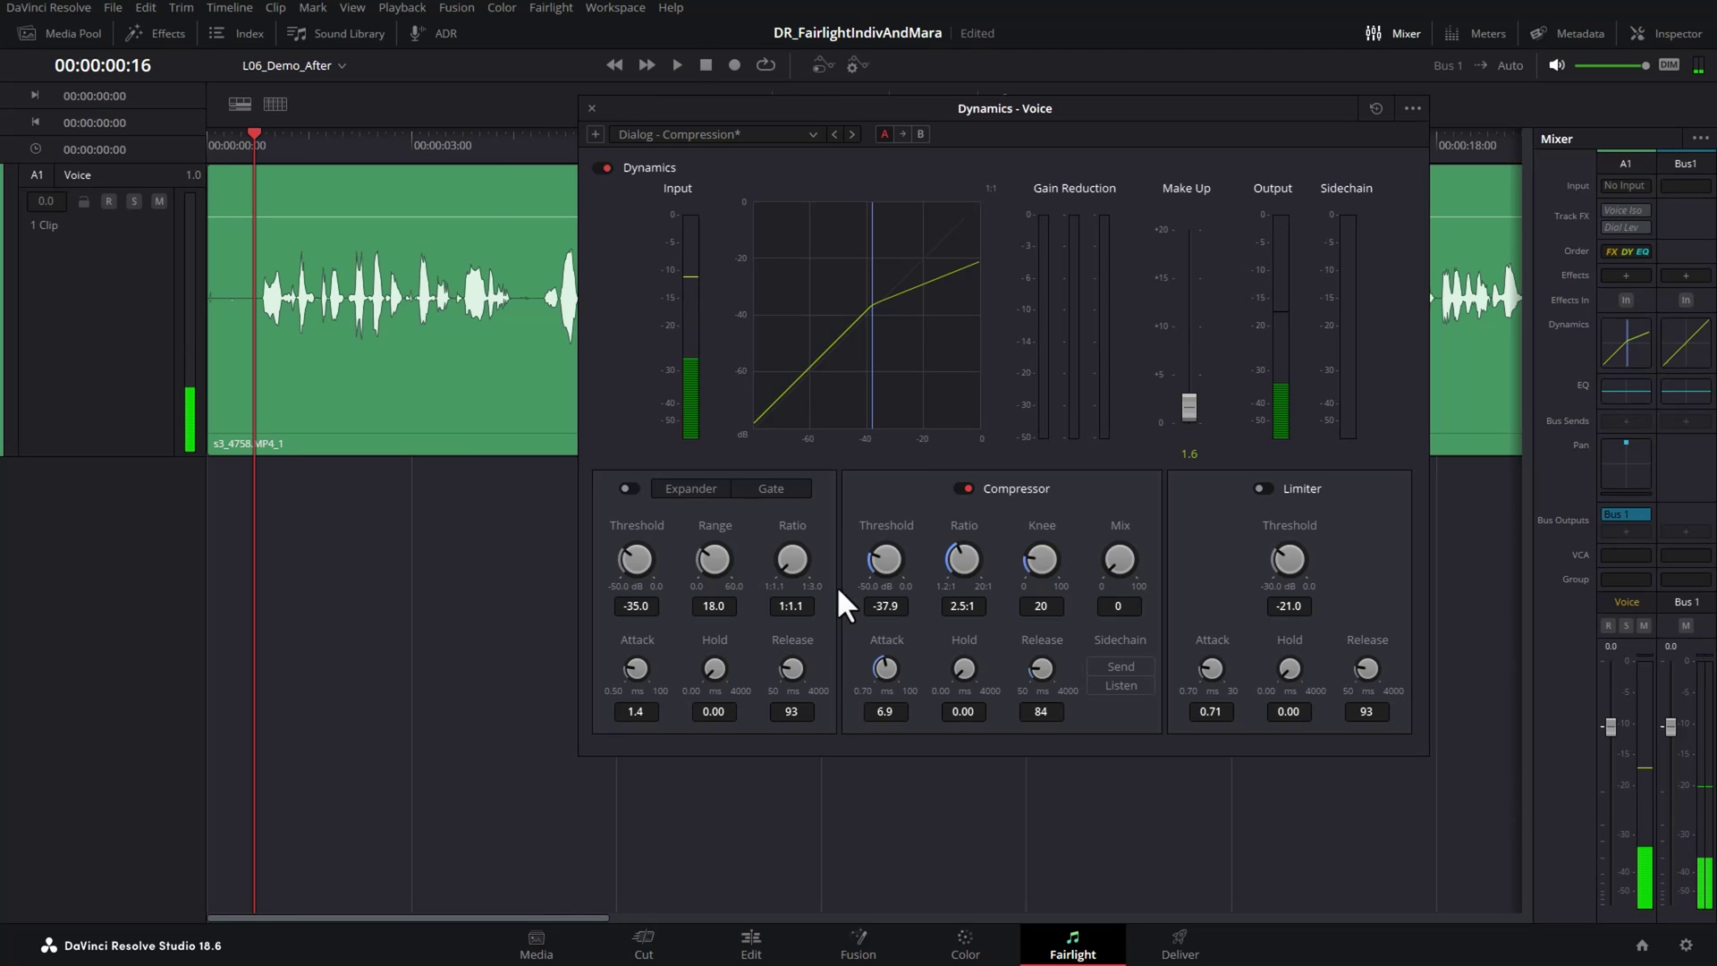
During playback, sweep the threshold down to about -48 dB, then settle it at -23.3 dB
{"action": "key", "text": "space"}
{"action": "left_click_drag", "start_coordinate": [893, 560], "coordinate": [926, 558]}
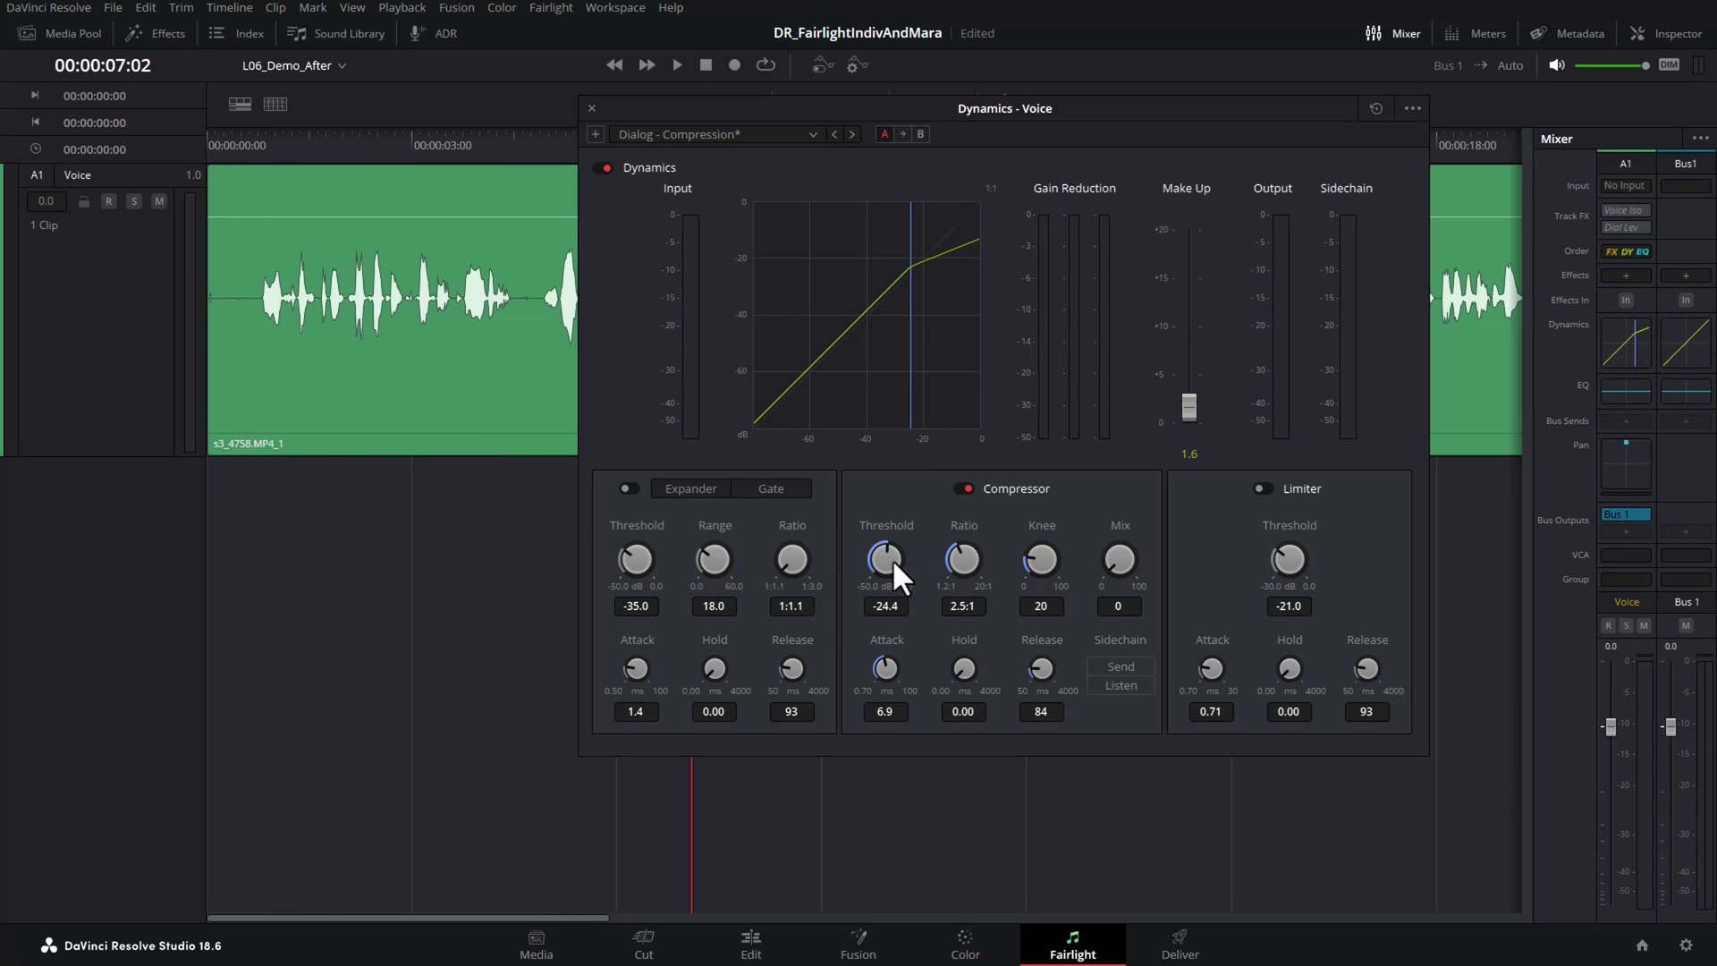
{"action": "left_click_drag", "start_coordinate": [893, 558], "coordinate": [756, 574]}
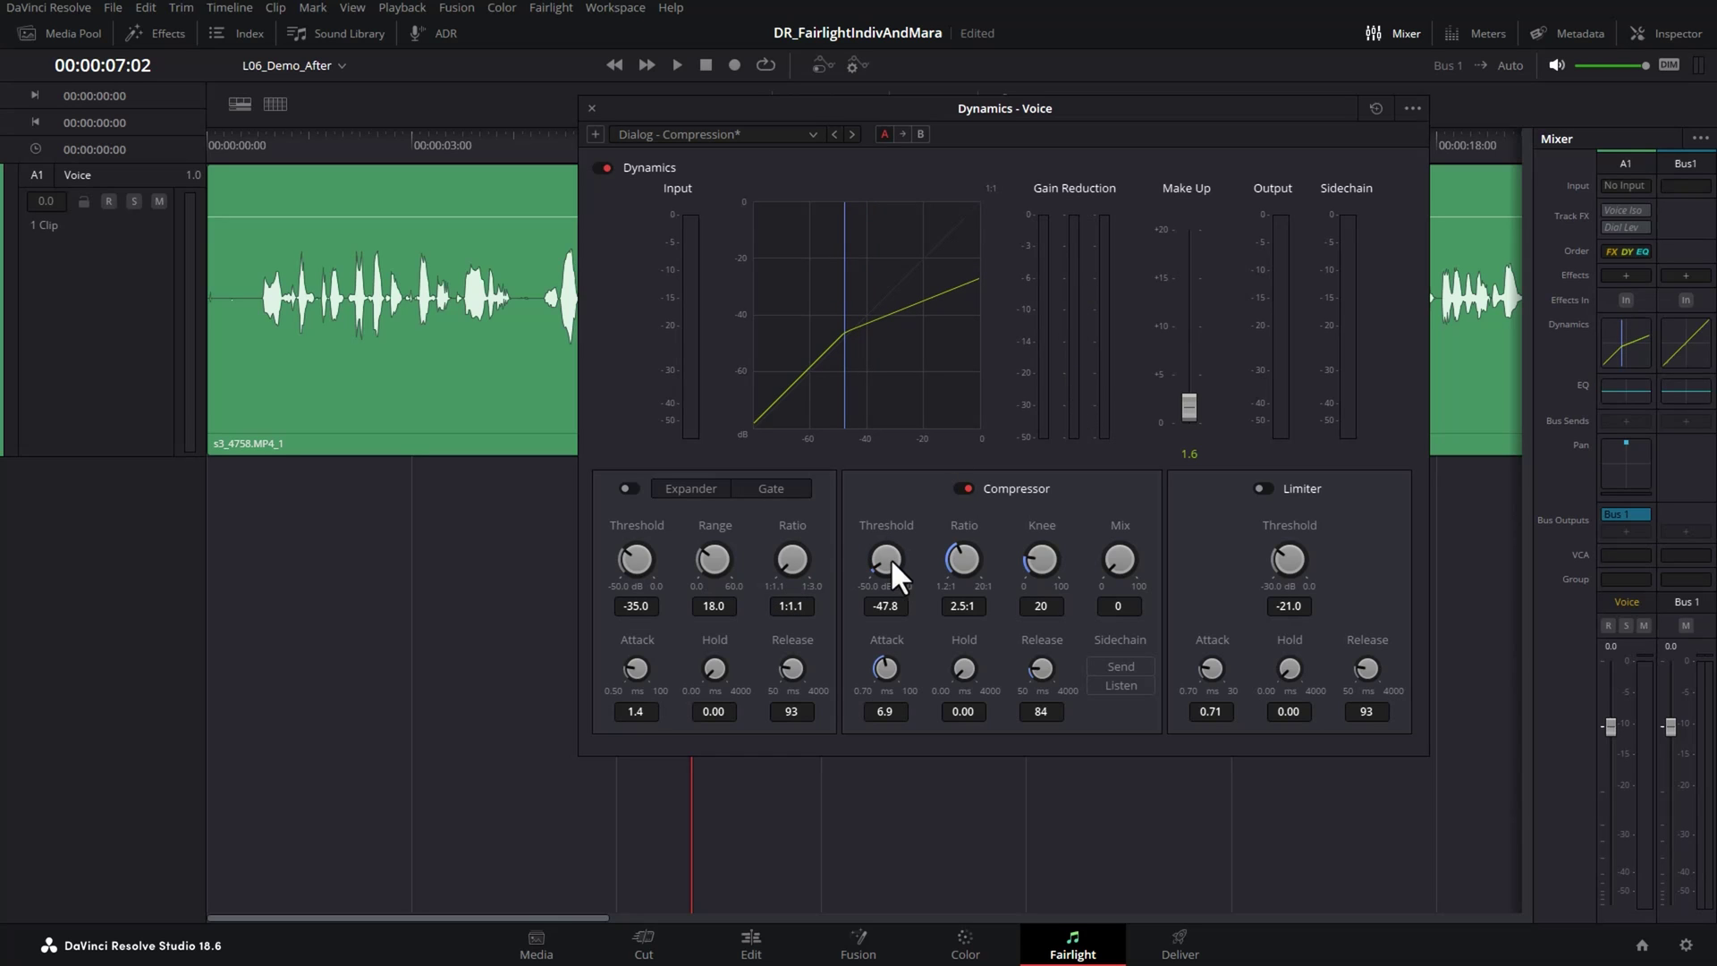
{"action": "left_click_drag", "start_coordinate": [889, 556], "coordinate": [942, 561]}
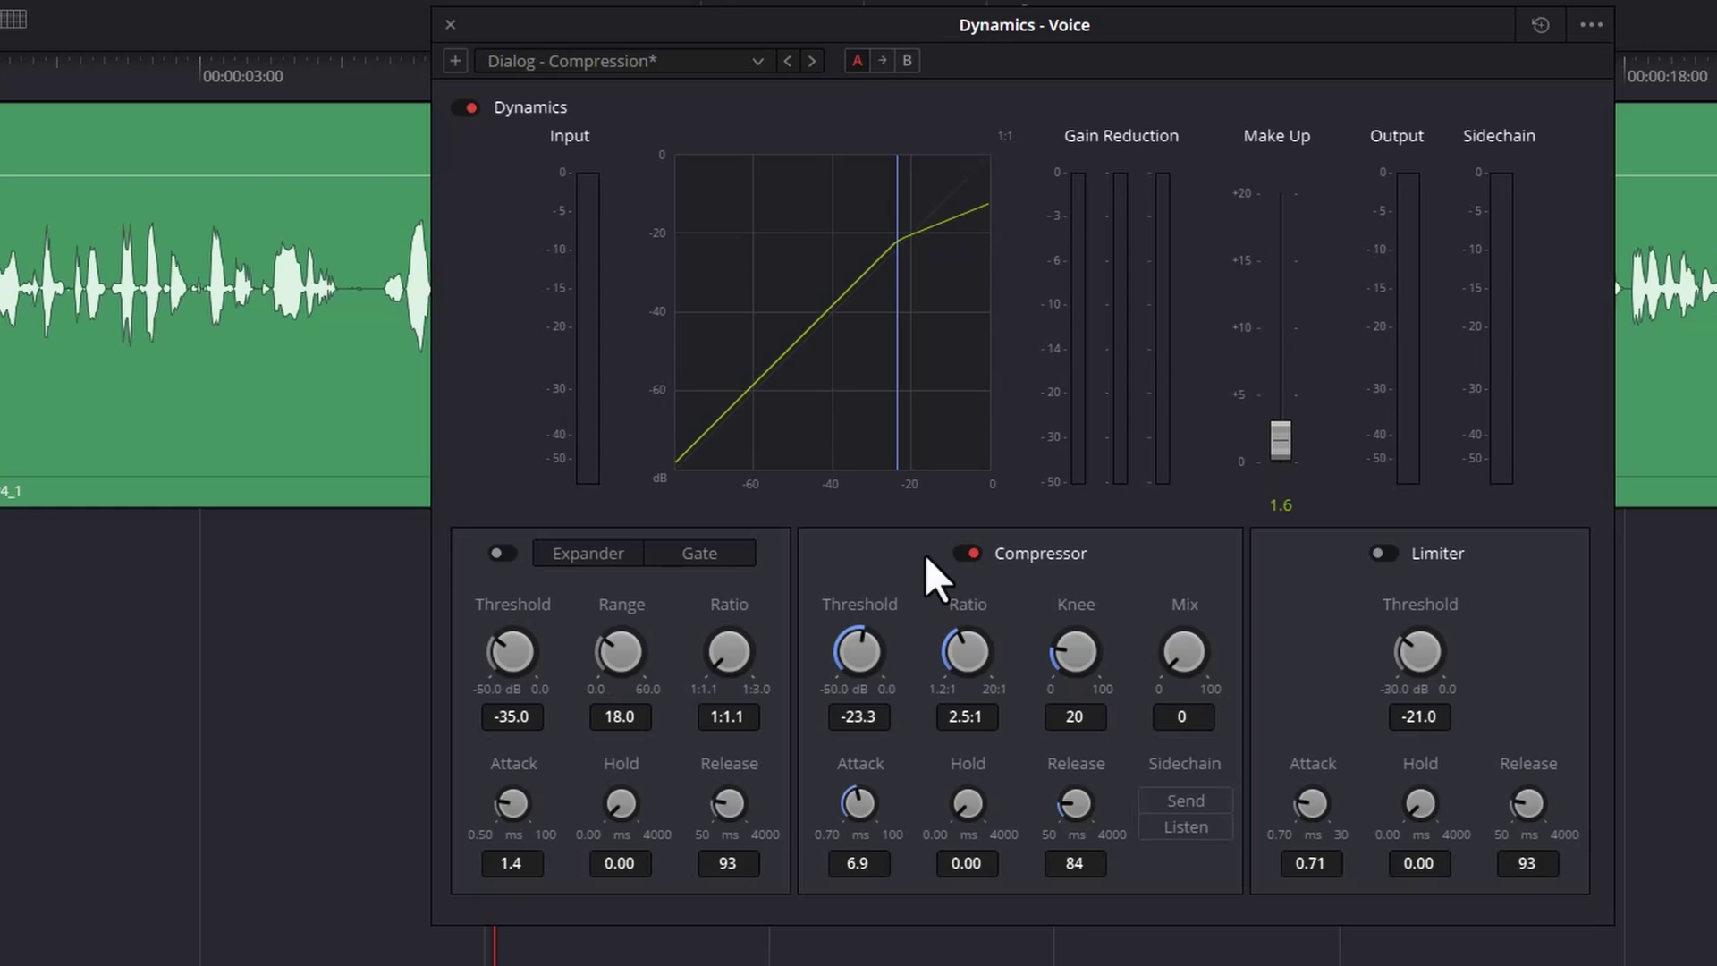
Set the Voice compressor attack to 21 ms
{"action": "mouse_move", "coordinate": [855, 803]}
{"action": "left_mouse_down"}
{"action": "mouse_move", "coordinate": [909, 816]}
{"action": "mouse_move", "coordinate": [874, 817]}
{"action": "left_mouse_up"}
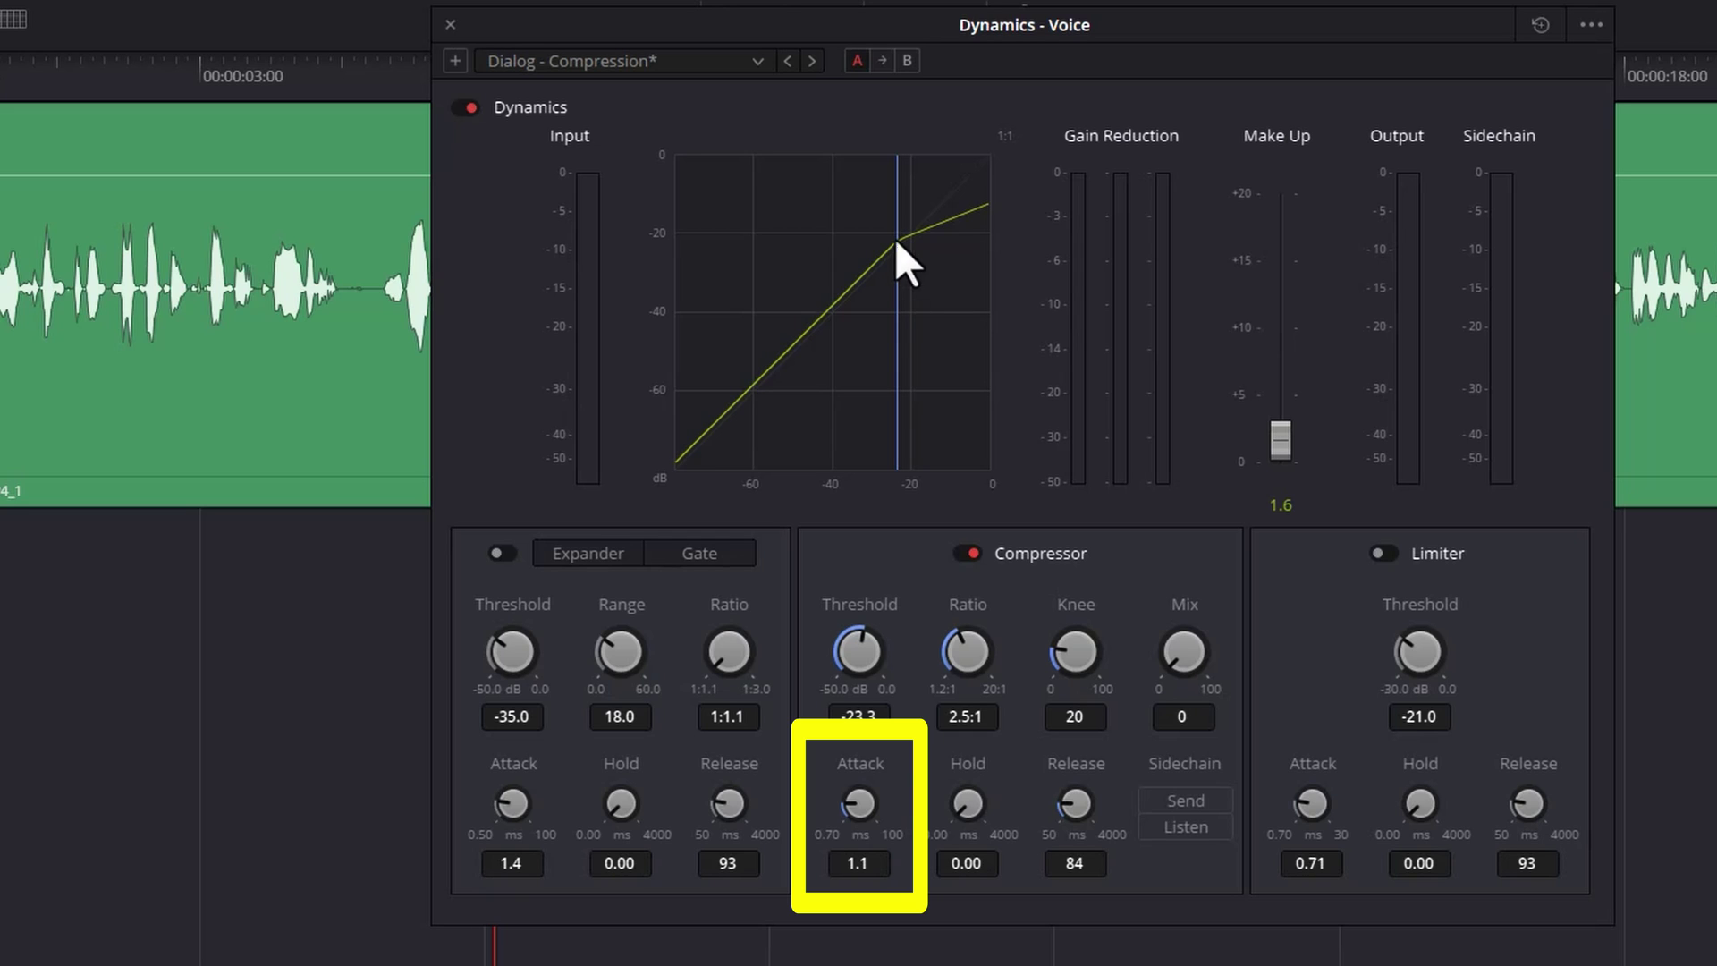
{"action": "left_click_drag", "start_coordinate": [938, 806], "coordinate": [951, 812]}
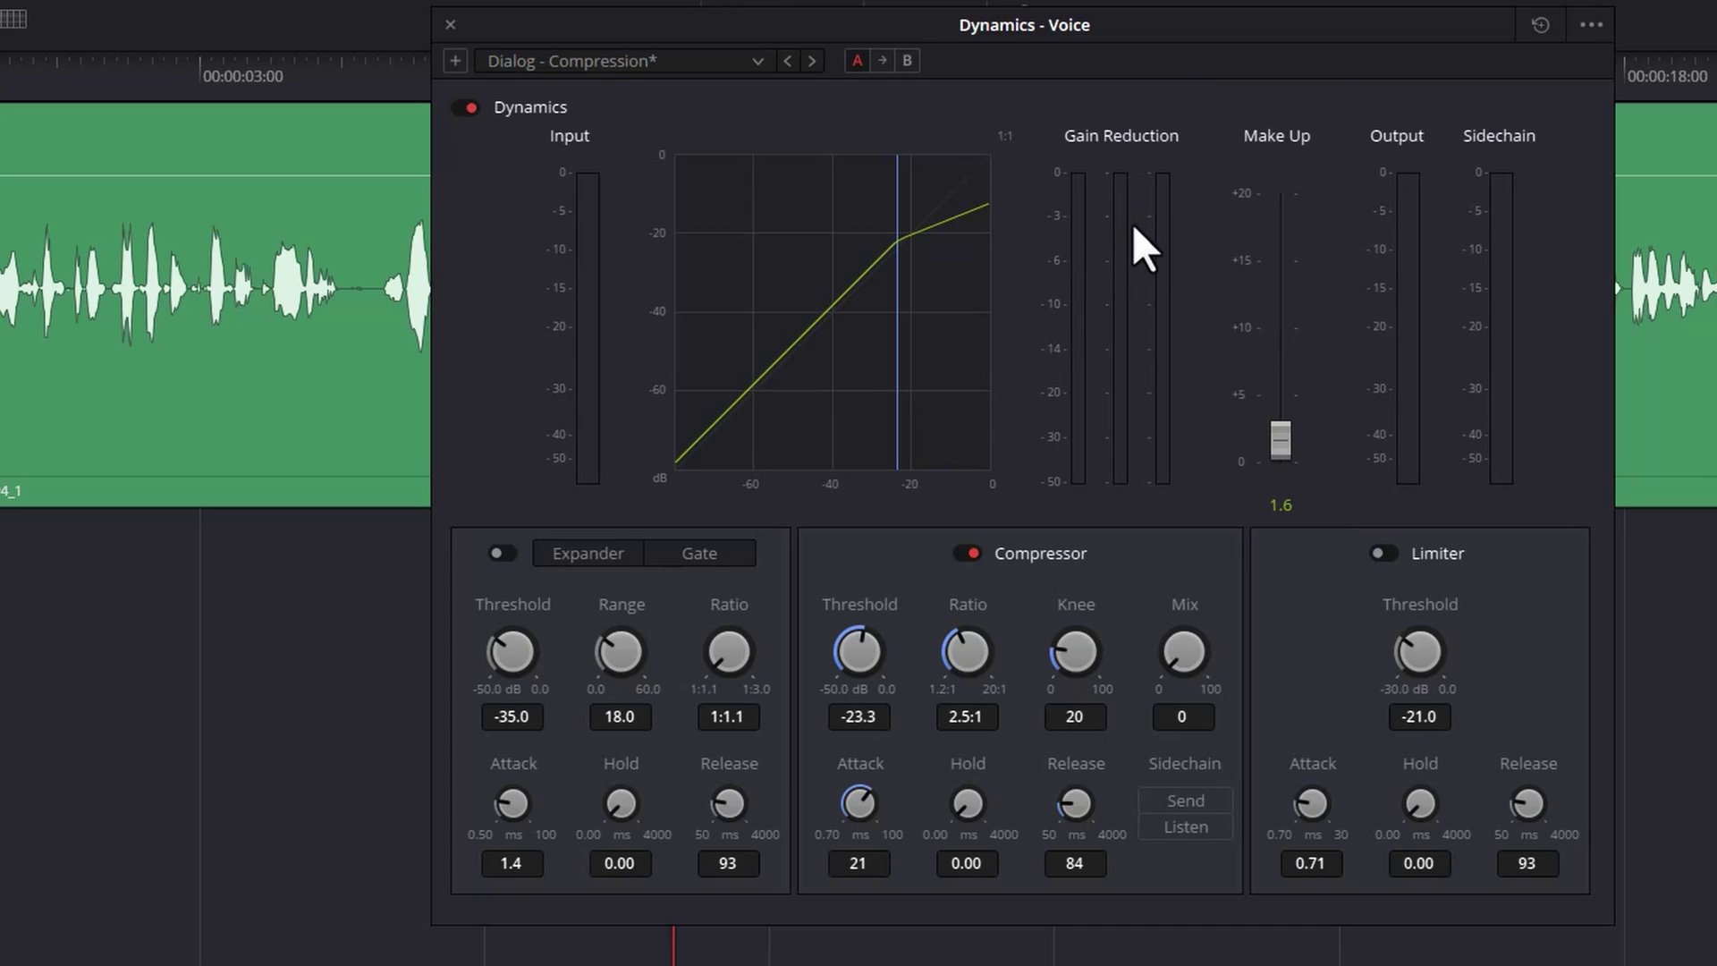
Set the Voice compressor's make-up gain to 3.1 dB
{"action": "left_click_drag", "start_coordinate": [1280, 445], "coordinate": [1285, 418]}
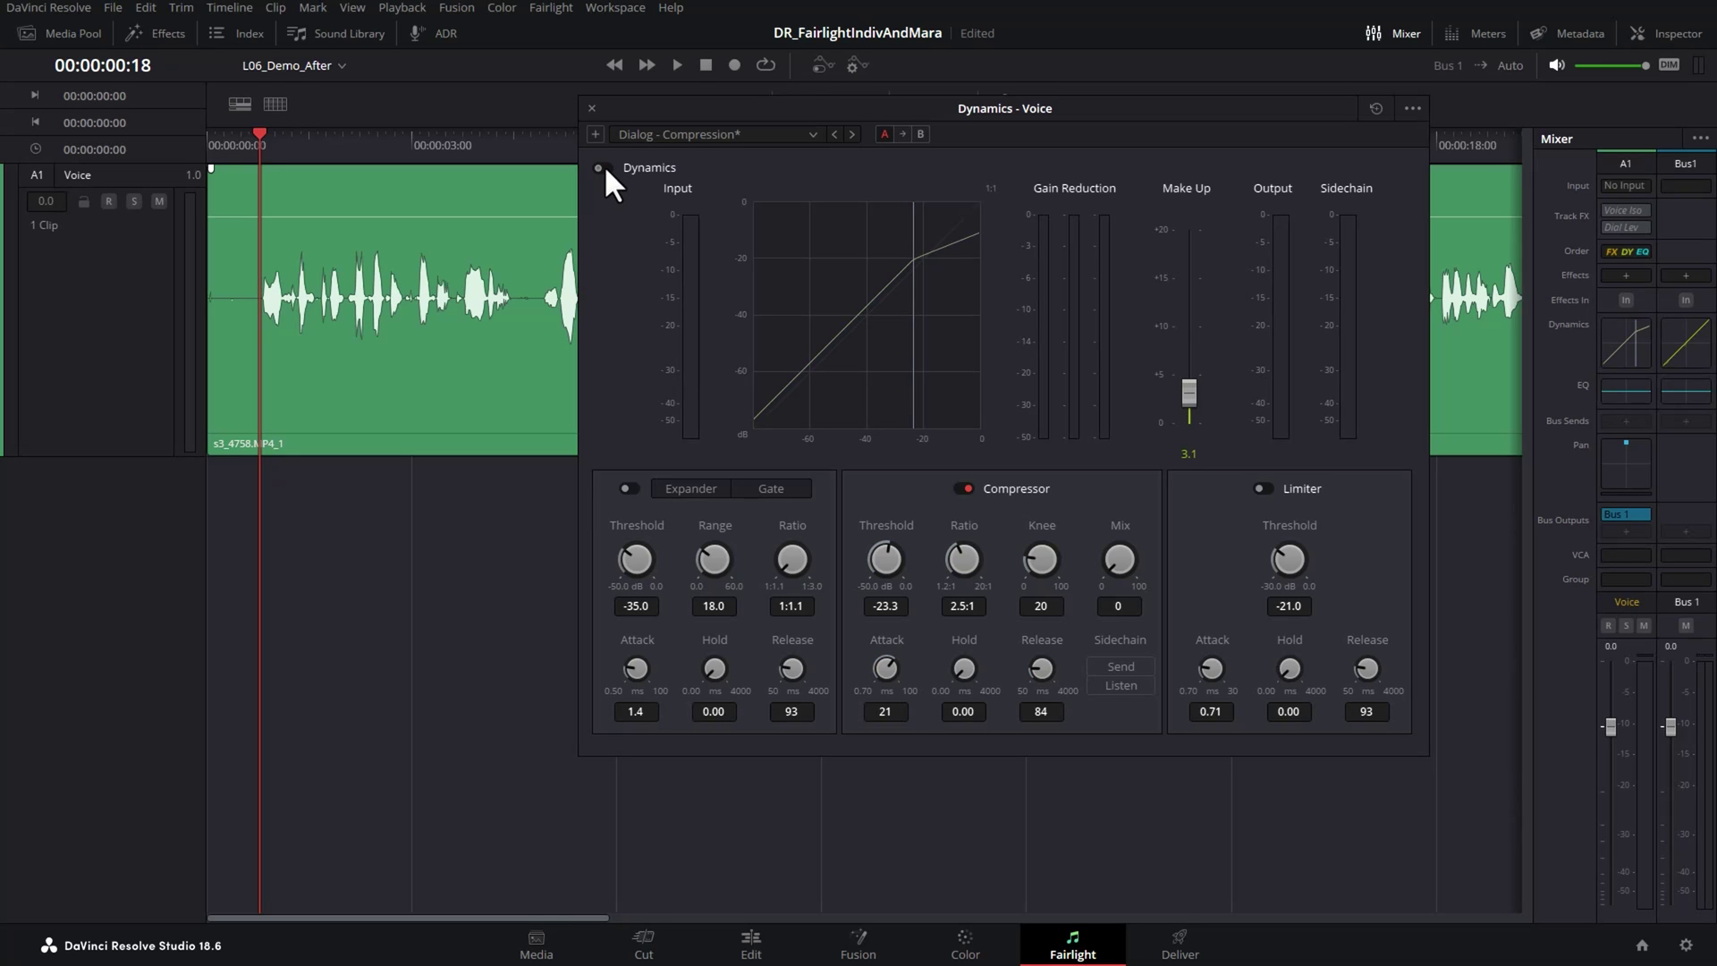
{"action": "key", "text": "space"}
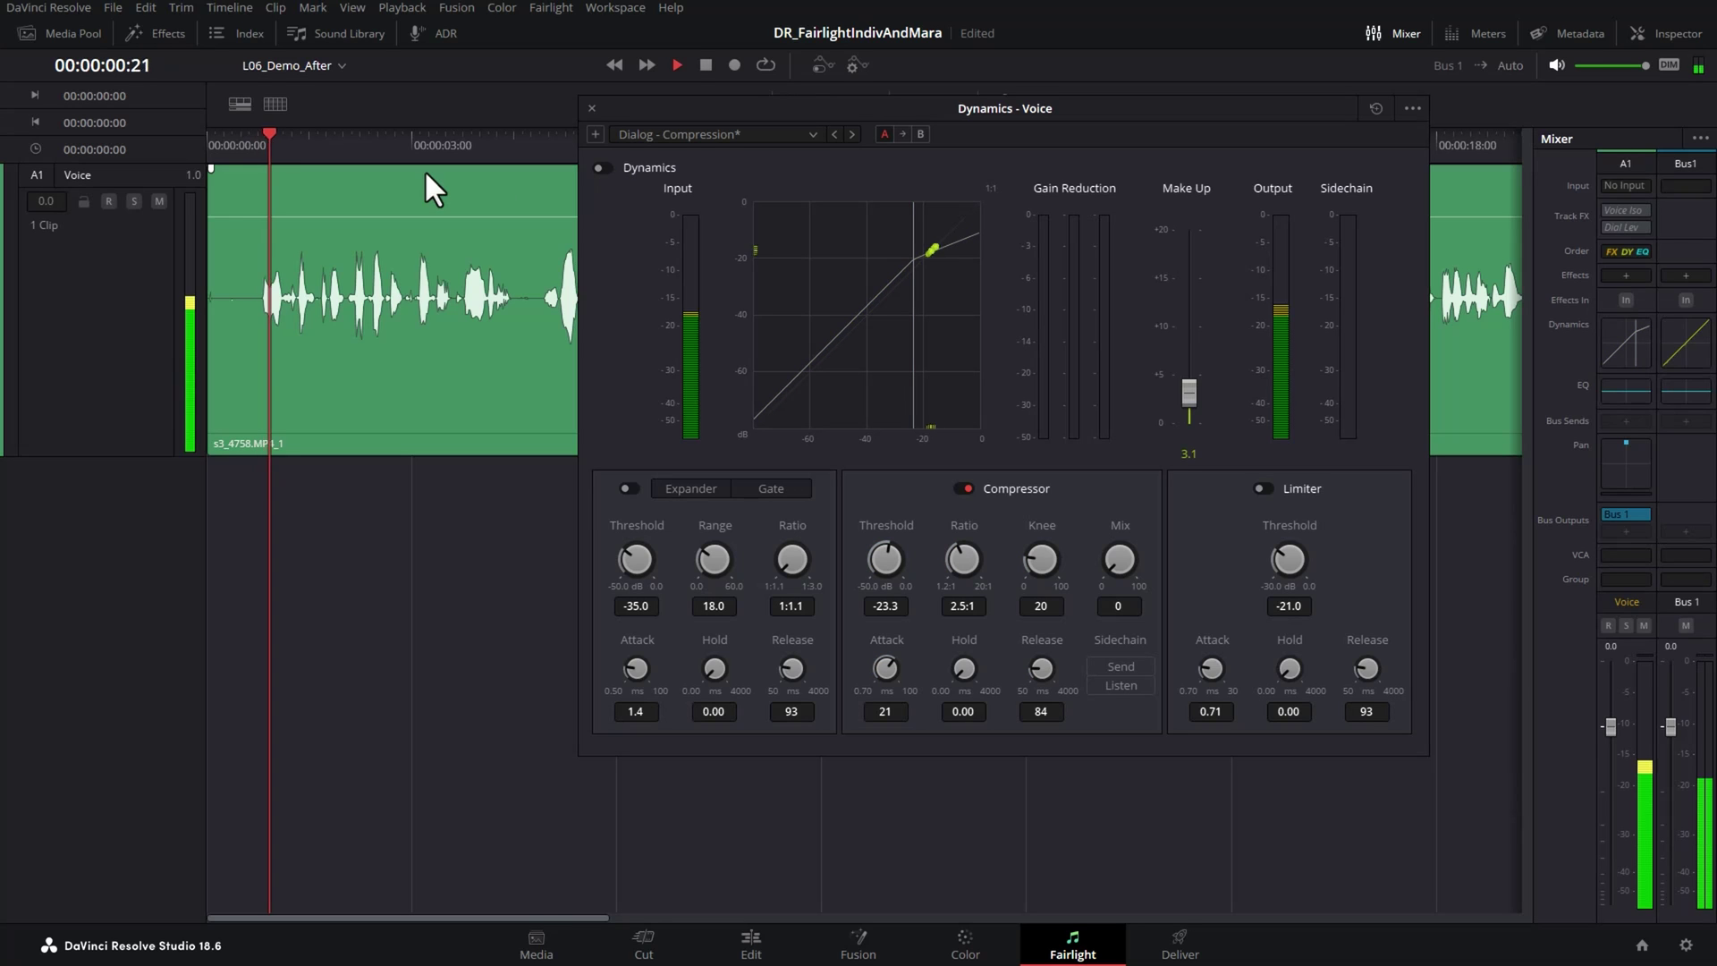
{"action": "left_click", "coordinate": [251, 143]}
{"action": "left_click", "coordinate": [598, 167]}
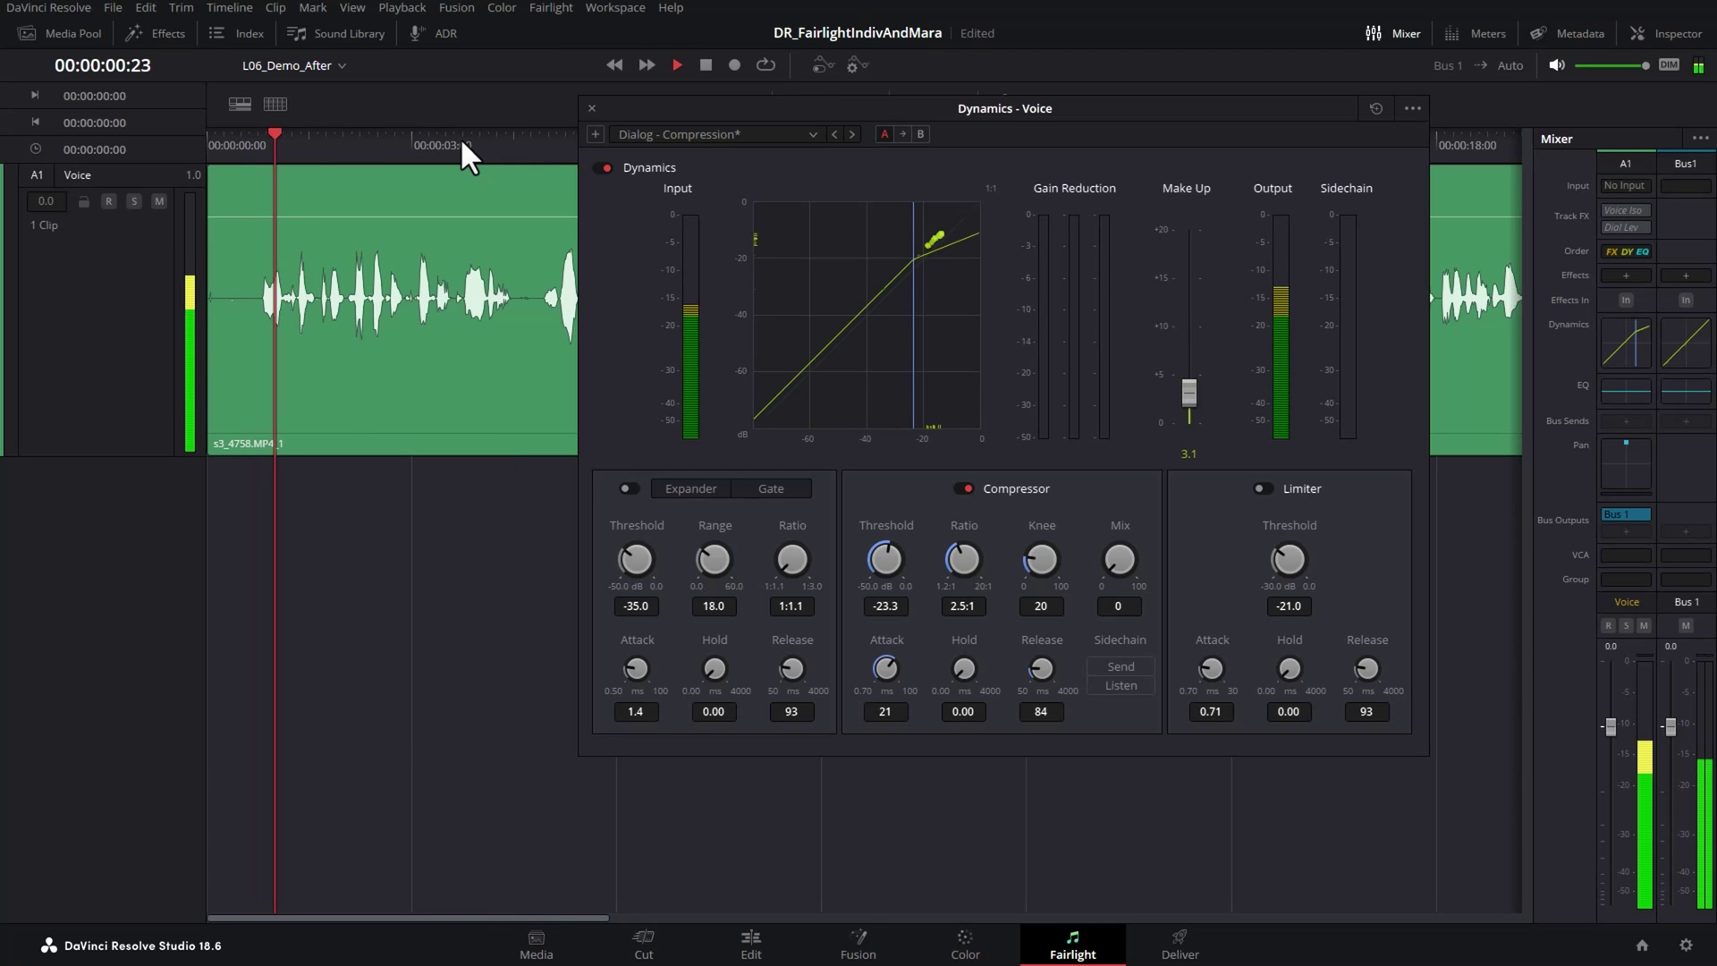